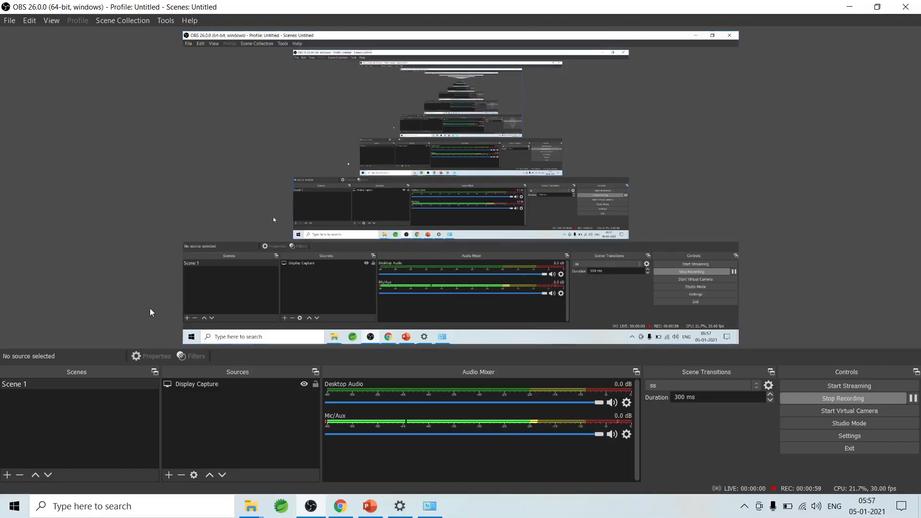
- Select Scene 1 and its Display Capture source, and examine the source types that can be added
click(65, 387)
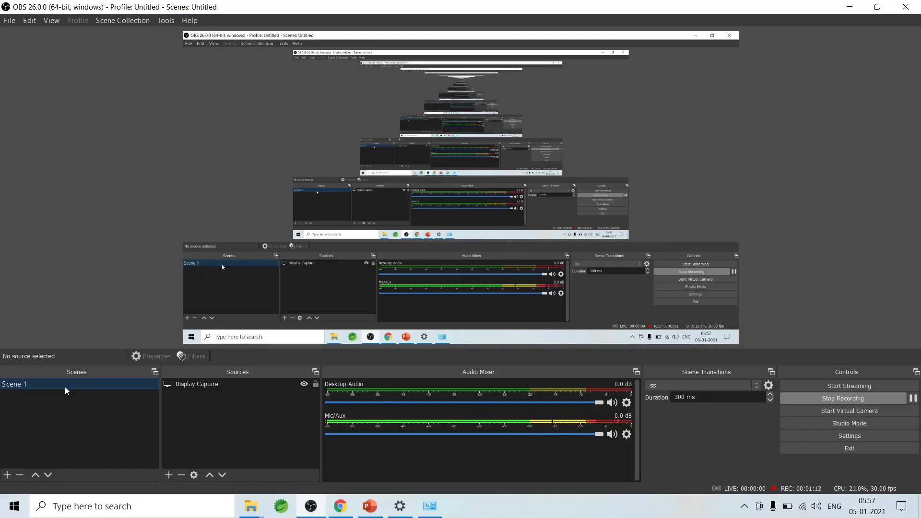
click(205, 387)
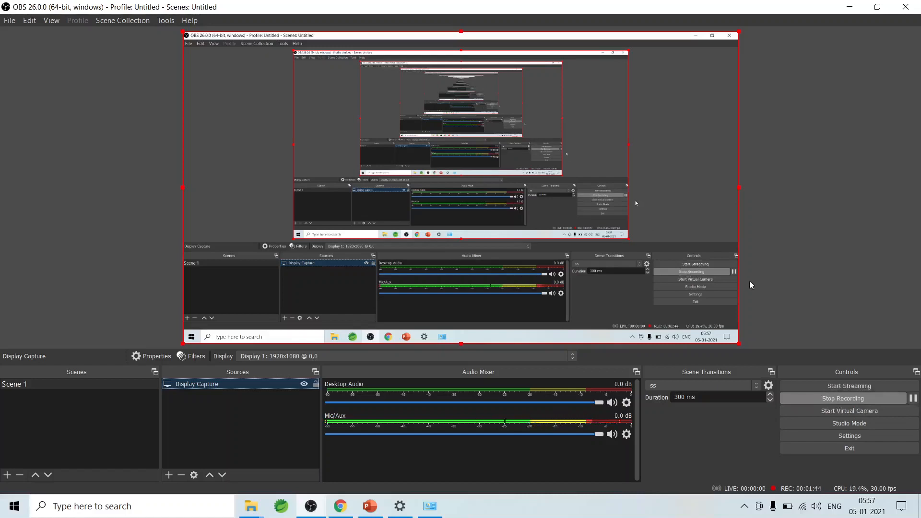
click(168, 475)
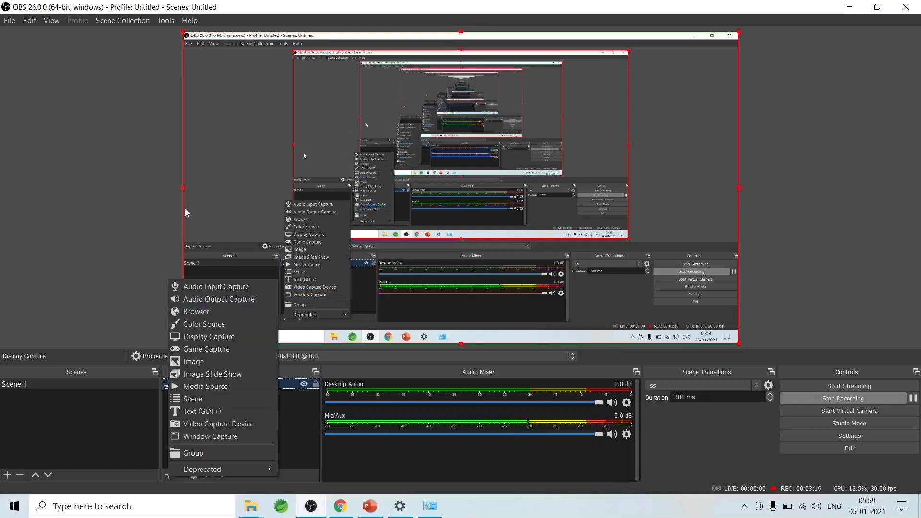
click(144, 237)
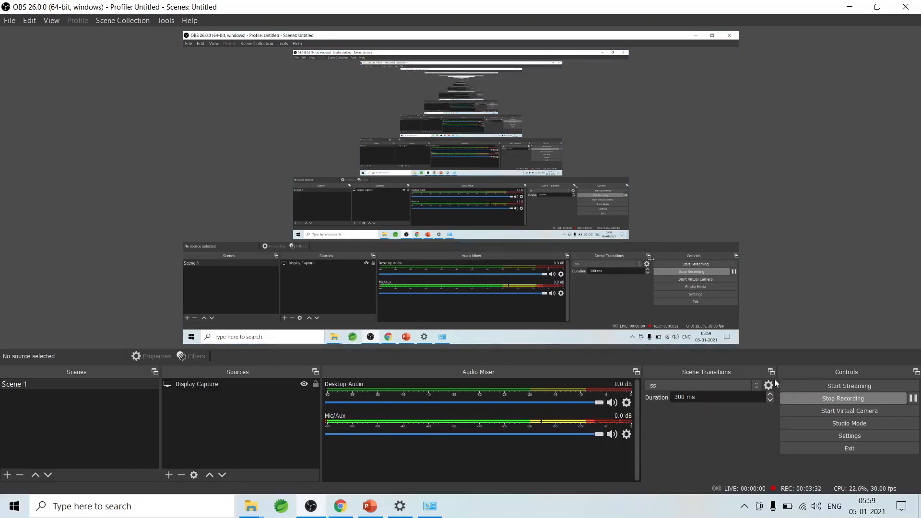
- Set the ss scene transition's direction to Right and enable Swipe In
click(765, 387)
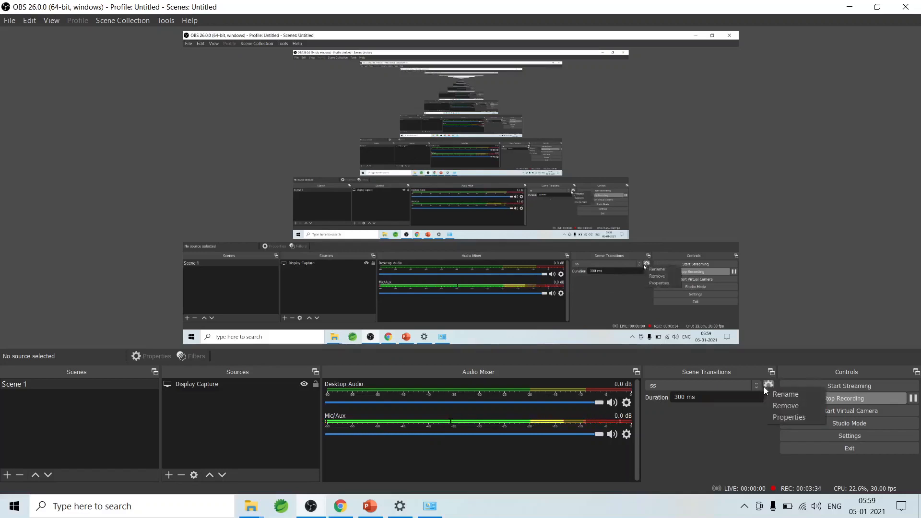
click(766, 385)
click(767, 384)
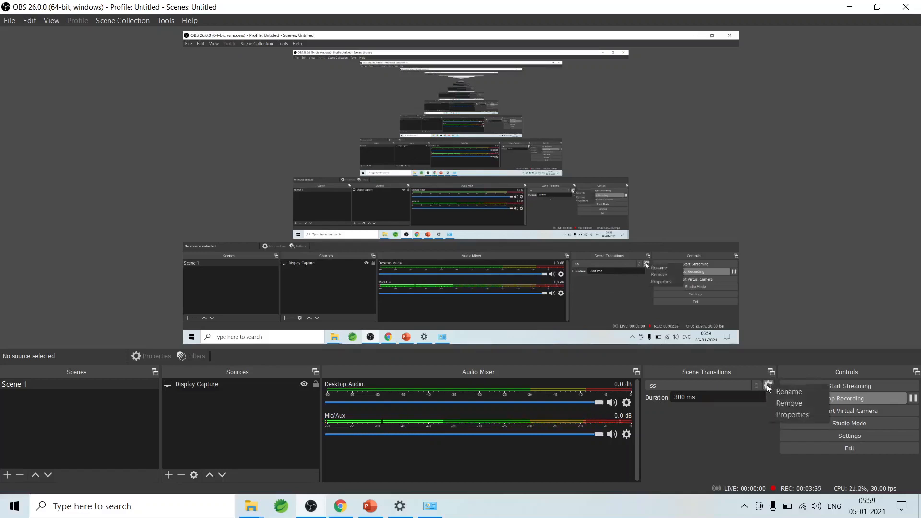
click(782, 417)
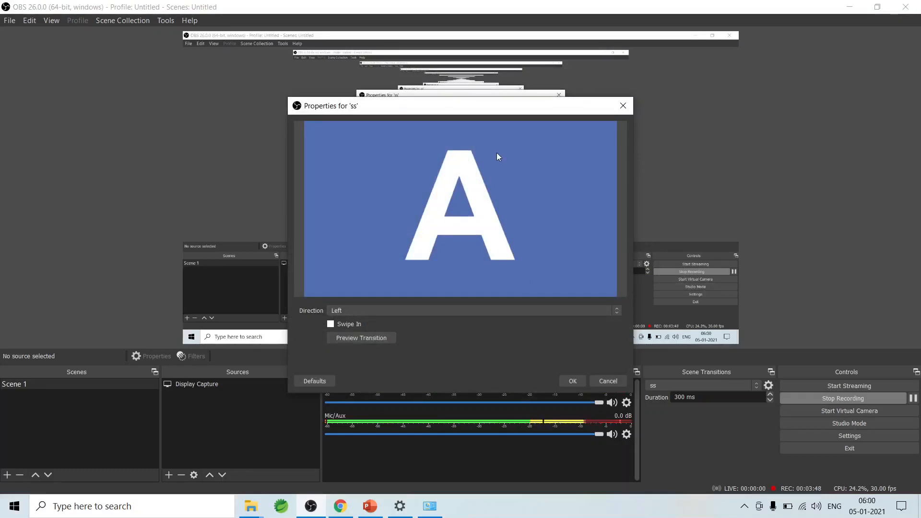
click(616, 311)
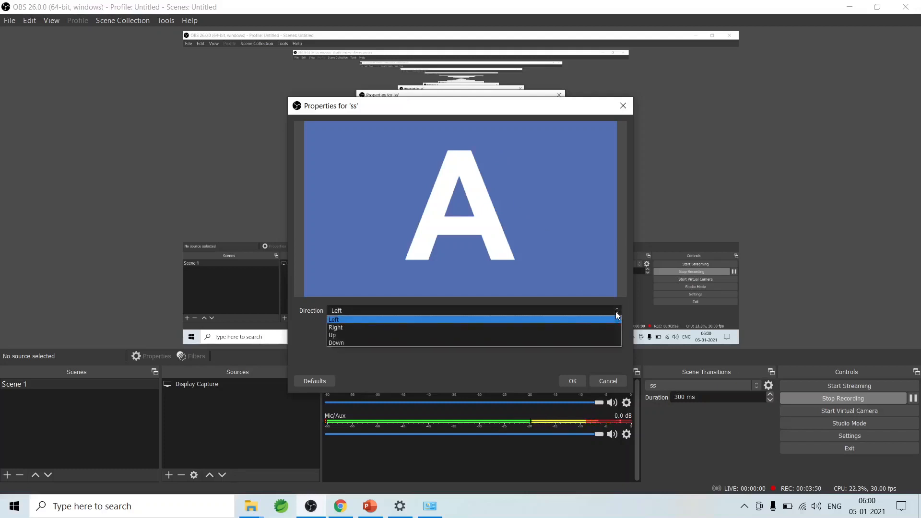
click(513, 329)
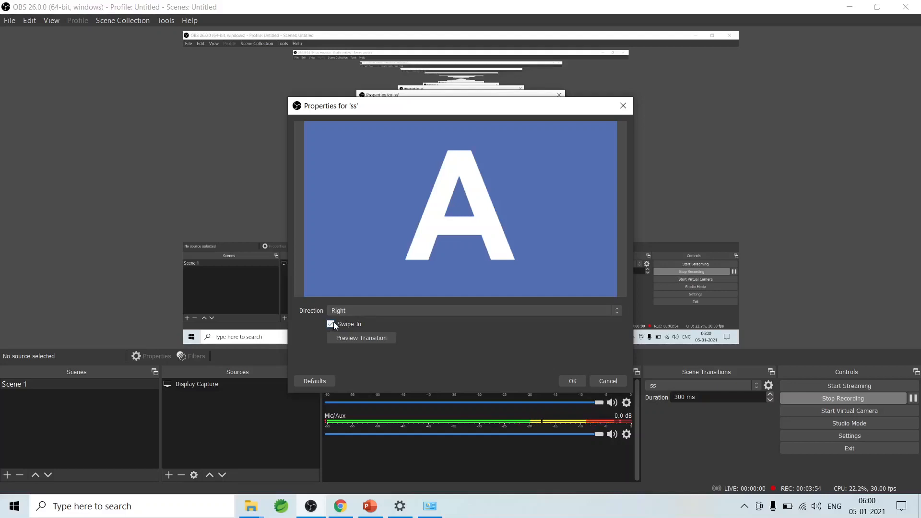
- Preview the ss transition three times and accept its properties
click(358, 338)
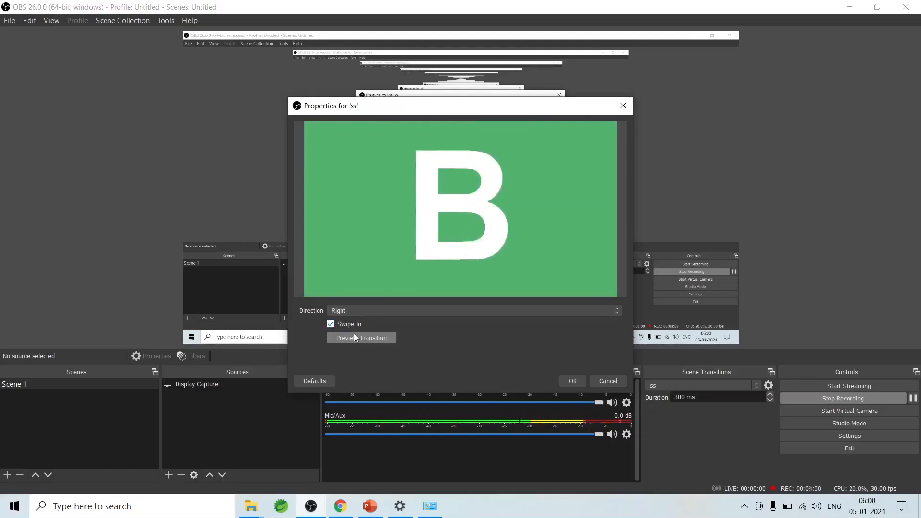
click(353, 338)
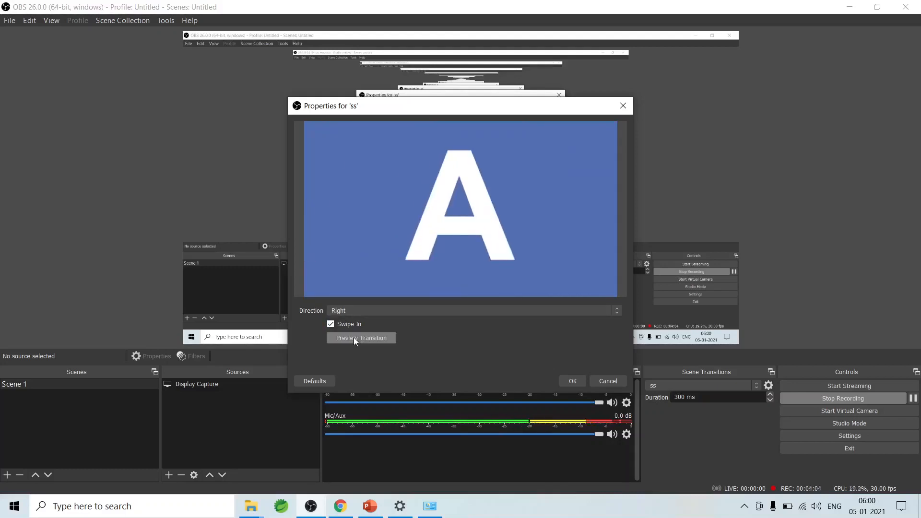
click(353, 338)
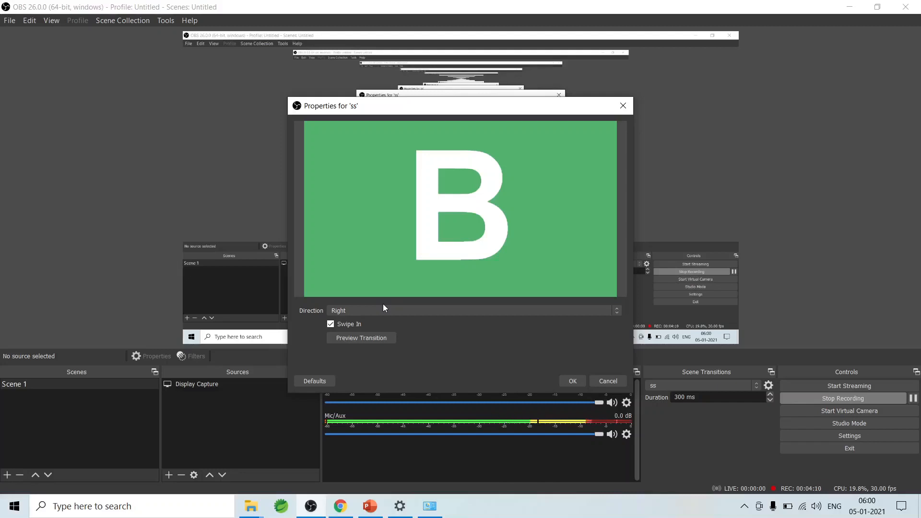
click(574, 381)
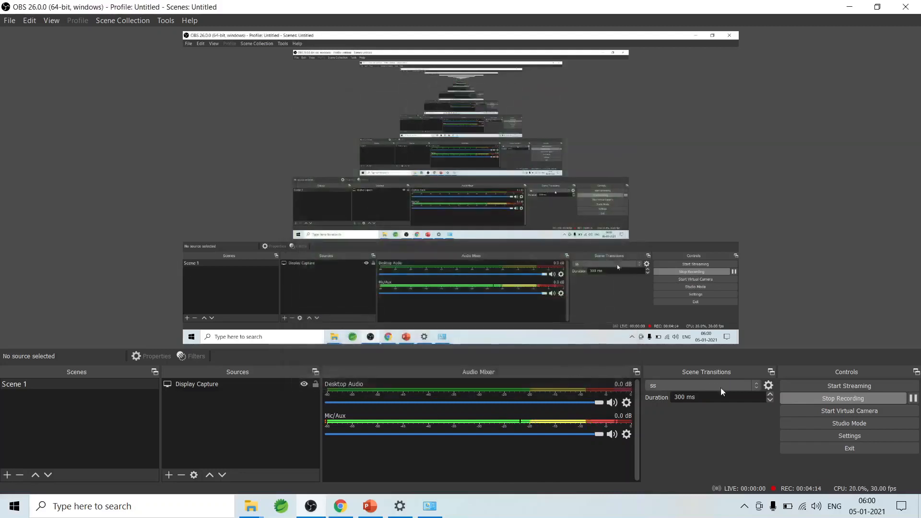
- Examine the available scene transitions, and view the Studio Mode layout before returning to the normal one
click(755, 387)
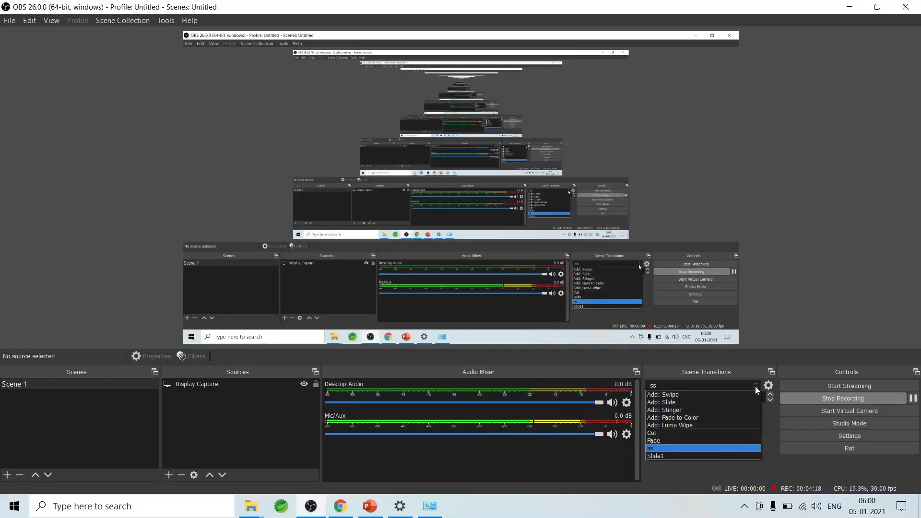
click(756, 387)
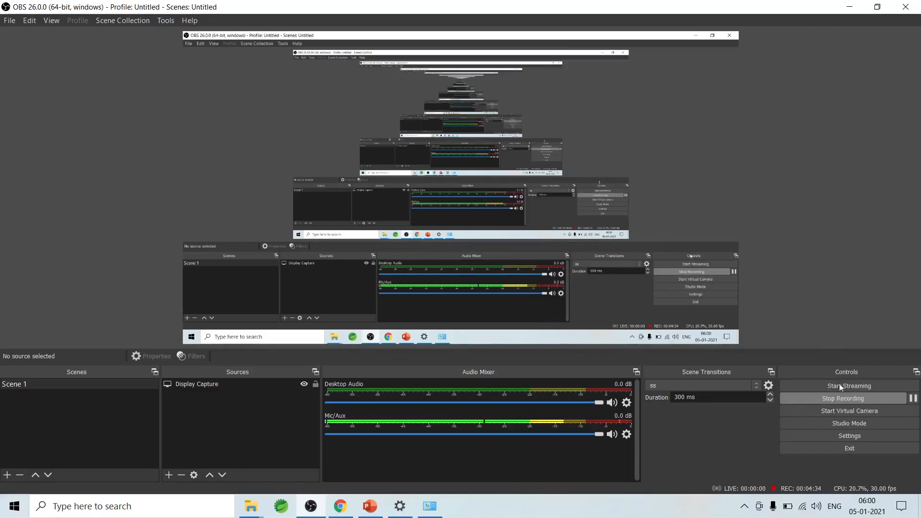
click(839, 425)
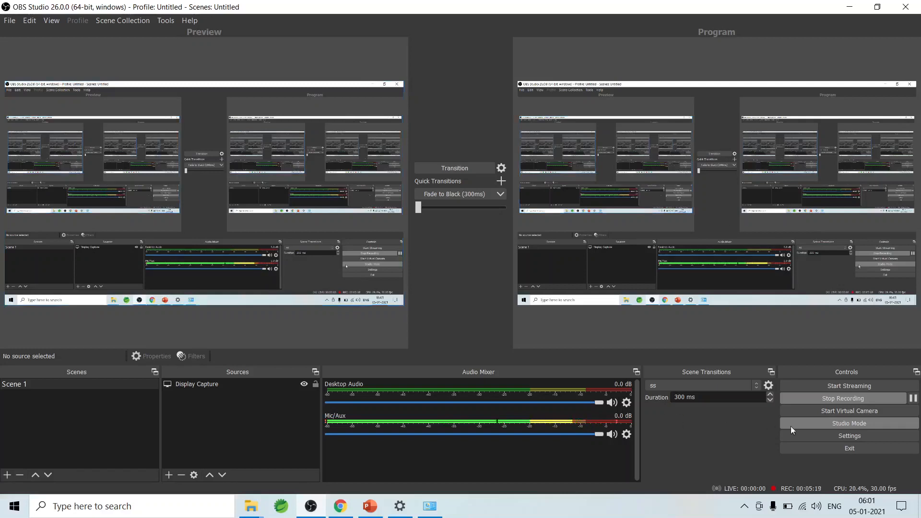
click(825, 425)
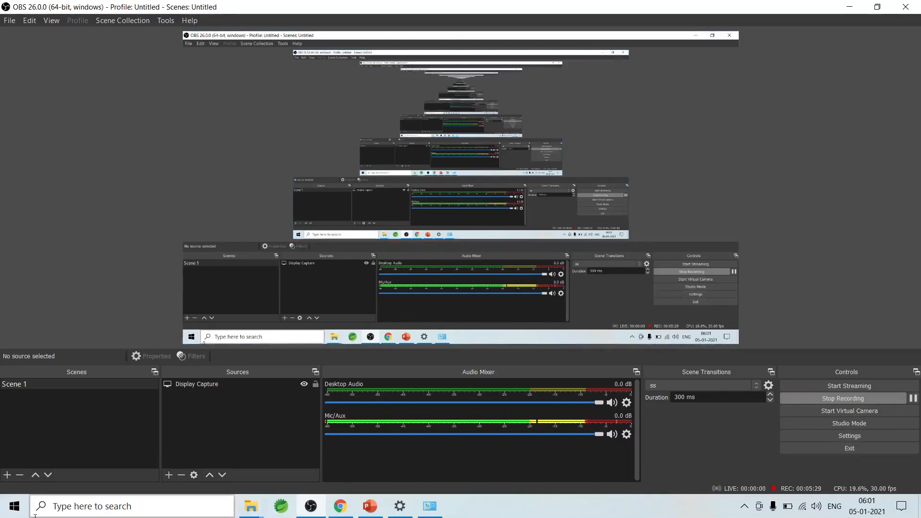
- Examine the interface view options for docks, toolbars, the status bar, stats and multiview
click(47, 21)
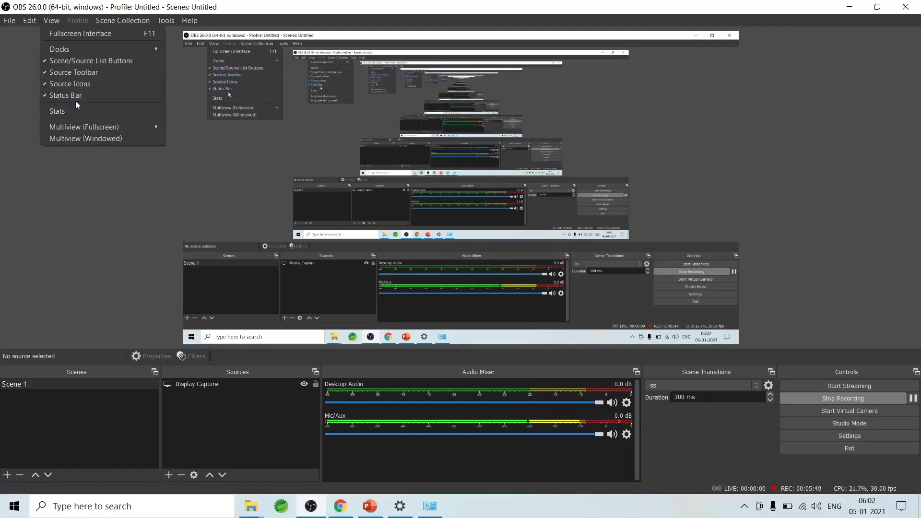
click(81, 173)
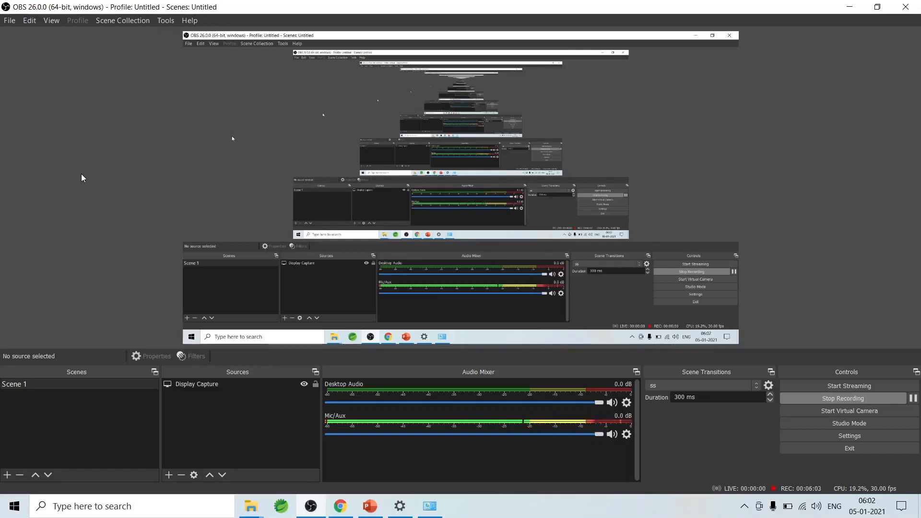
click(52, 21)
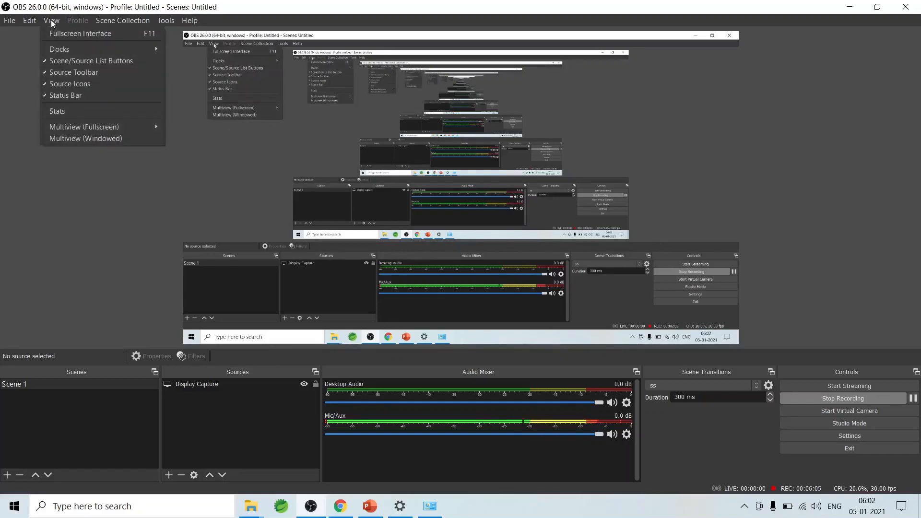
click(104, 198)
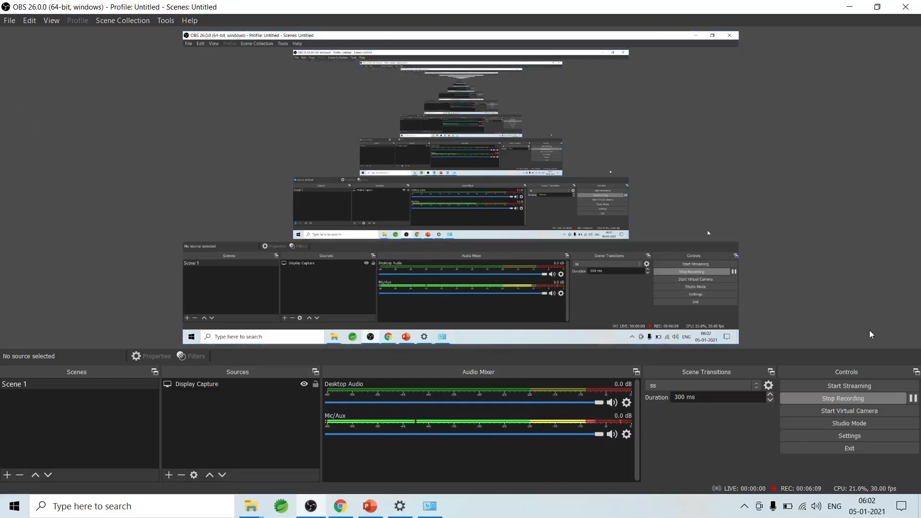
- Try the Rachni theme in the general settings and switch back to Dark (Default)
click(836, 439)
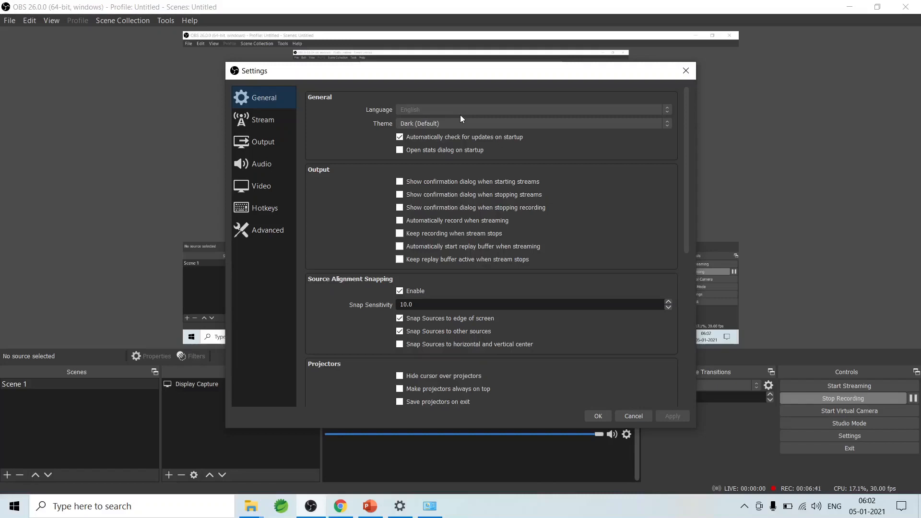
click(667, 125)
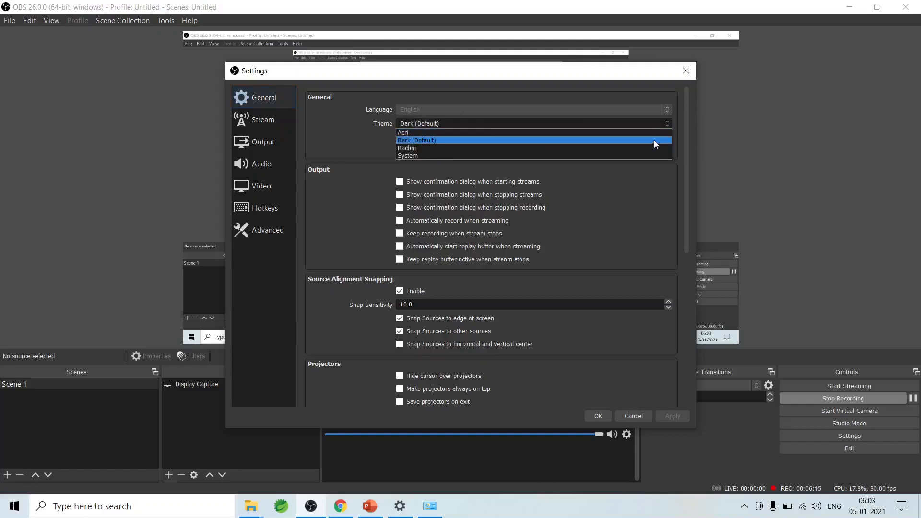
click(654, 140)
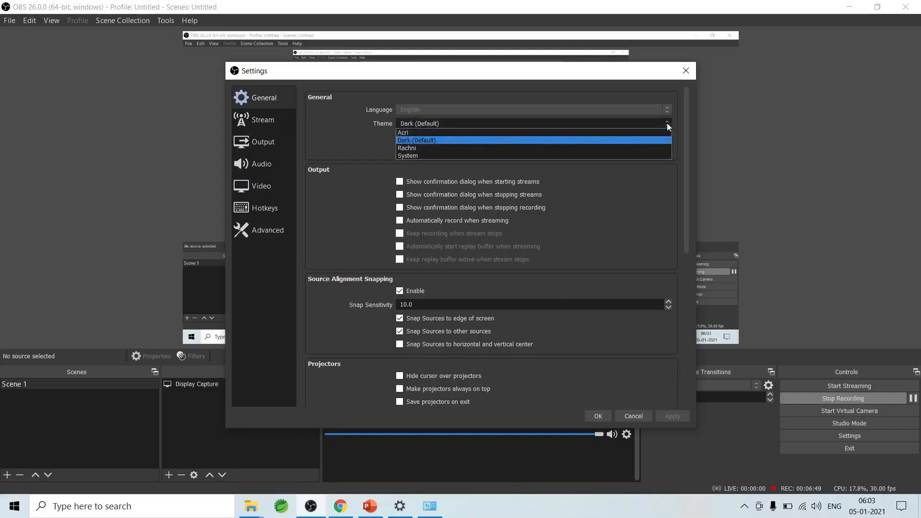
click(441, 148)
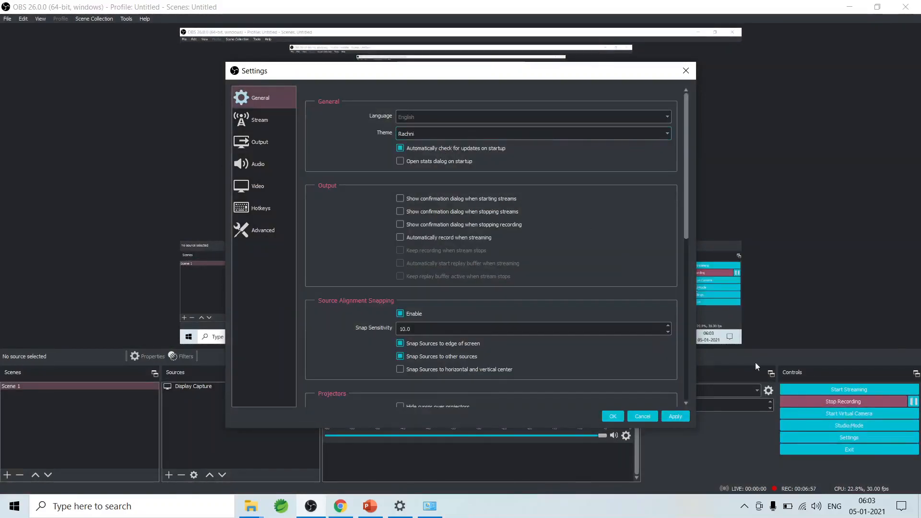
click(667, 134)
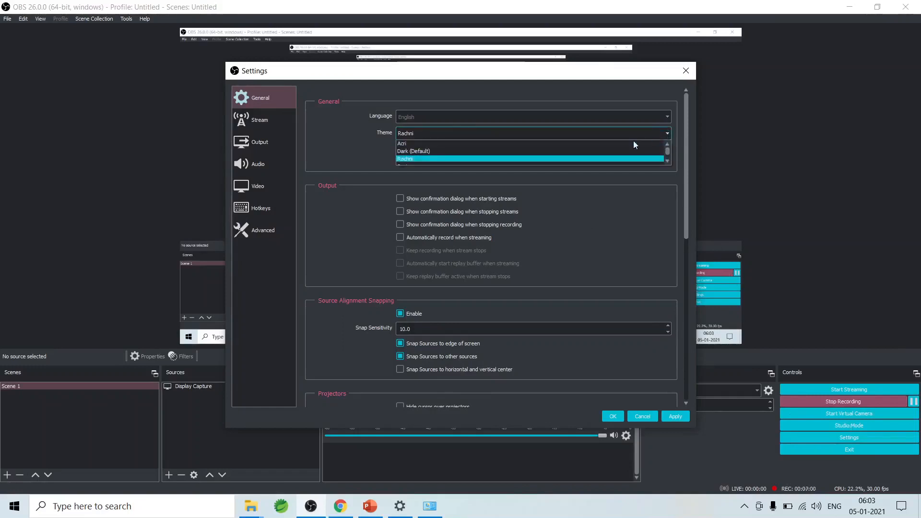
click(453, 147)
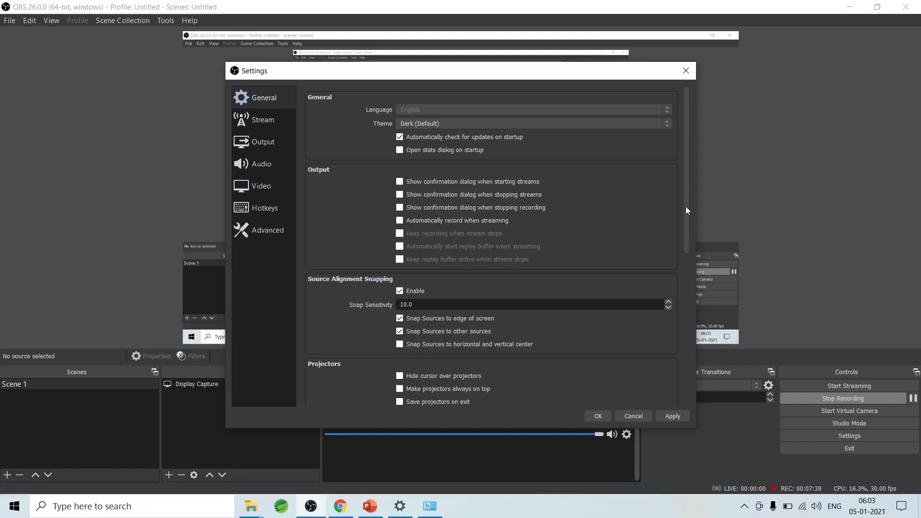
- Examine the remaining general settings down to the Multiview Layout choices, keeping Horizontal, Top (8 Scenes)
drag(689, 227, 707, 387)
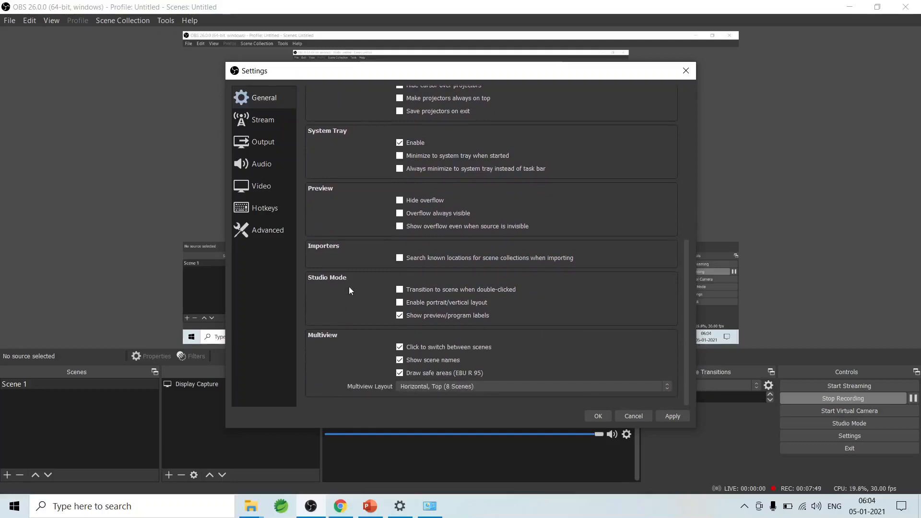
click(421, 387)
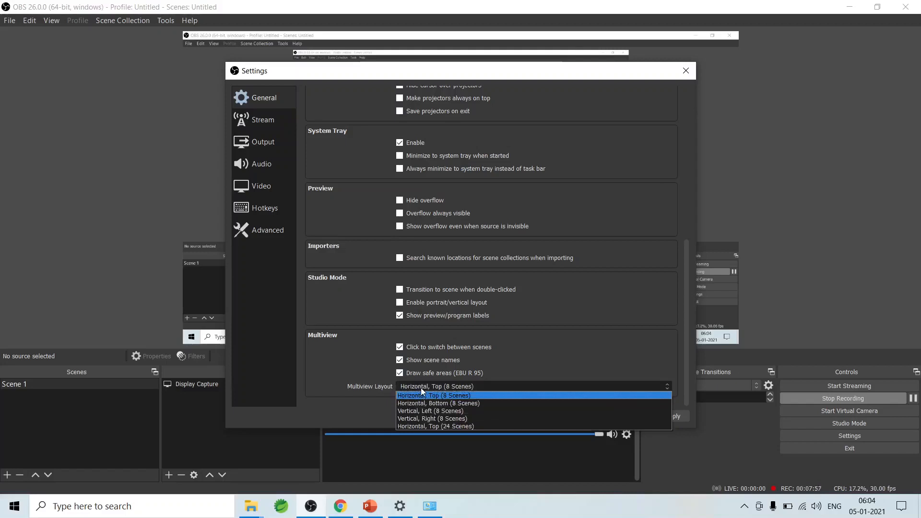
click(421, 390)
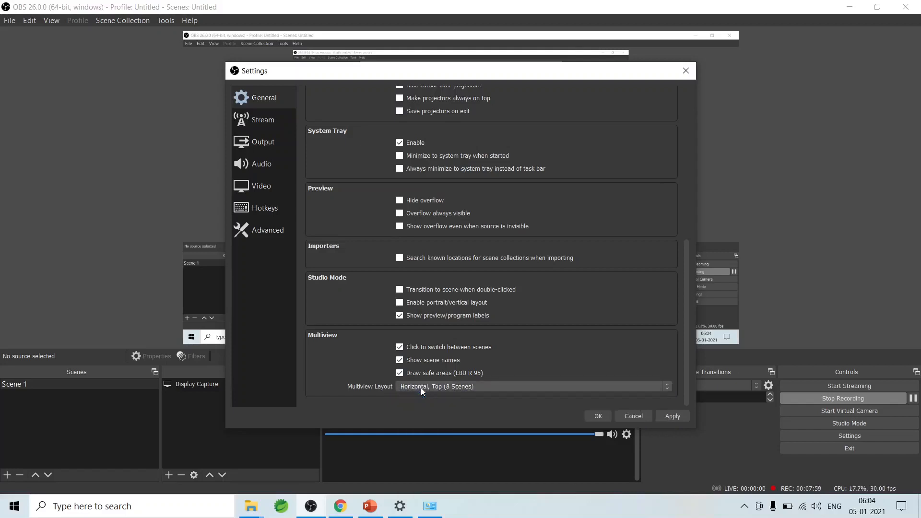
- Set the streaming service to YouTube / YouTube Gaming in the stream settings
click(265, 119)
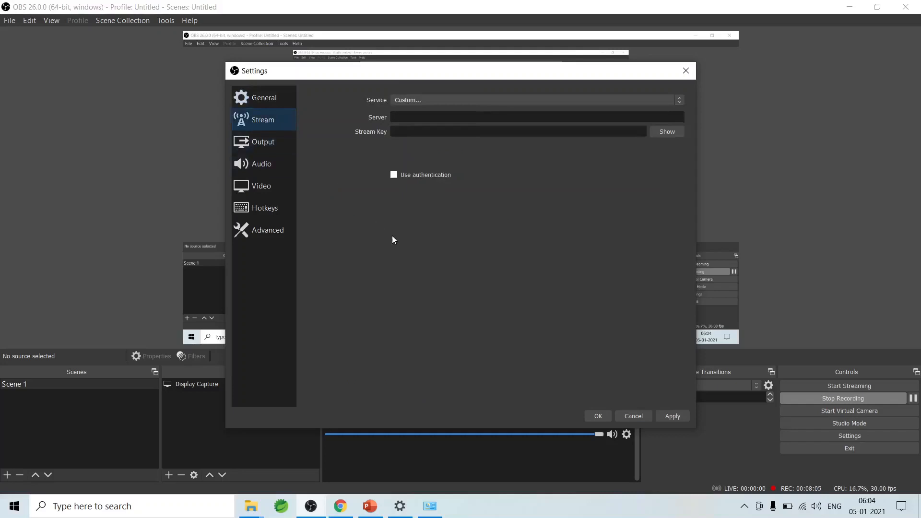
click(680, 102)
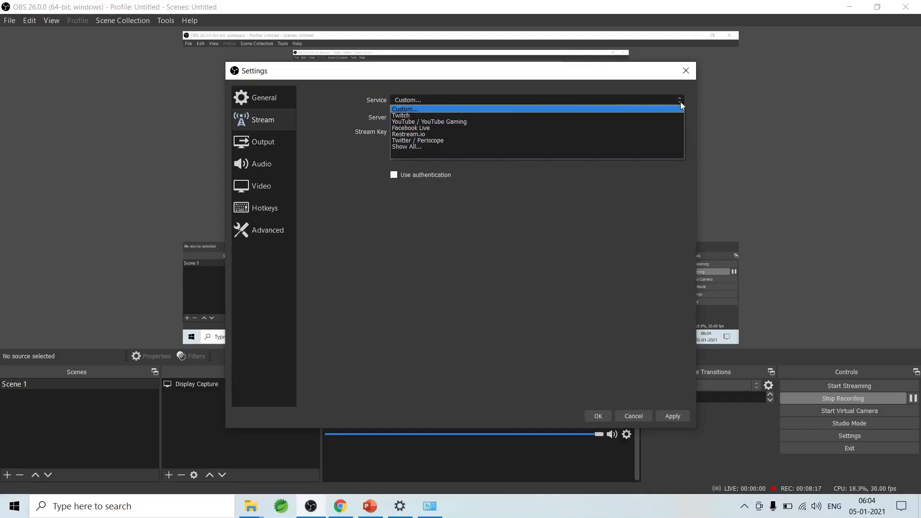
click(469, 122)
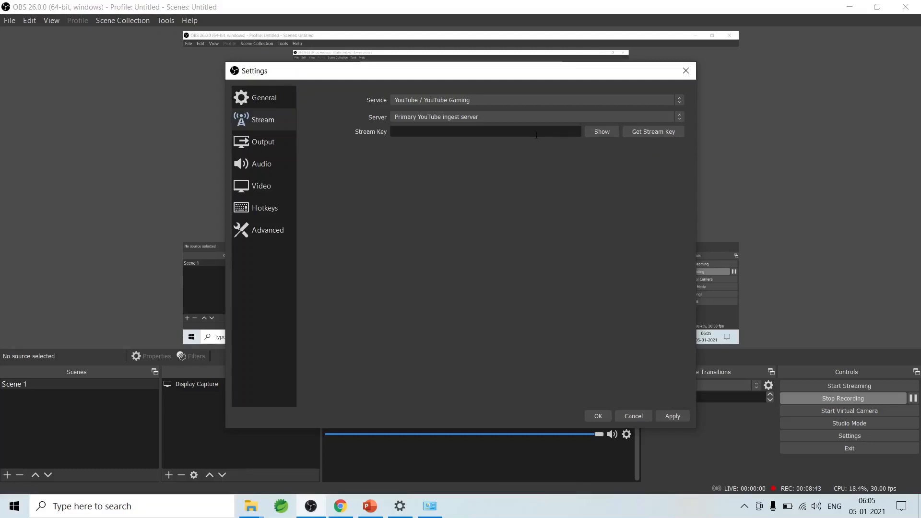
- Enter sample characters in the Stream Key field and clear them again
text(•••••)
key(BackSpace)
key(BackSpace)
key(BackSpace)
key(BackSpace)
key(BackSpace)
- Examine the output settings and the streaming Encoder choices, keeping Software (x264)
click(269, 145)
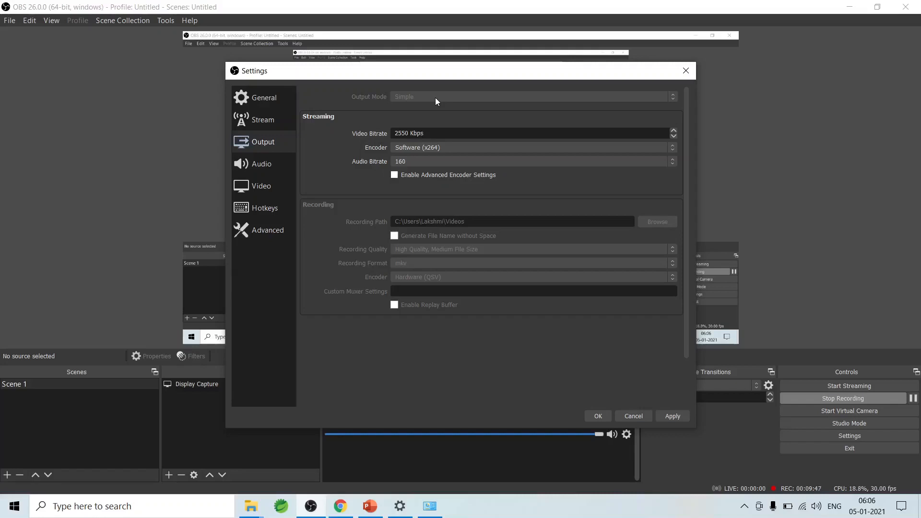
click(454, 149)
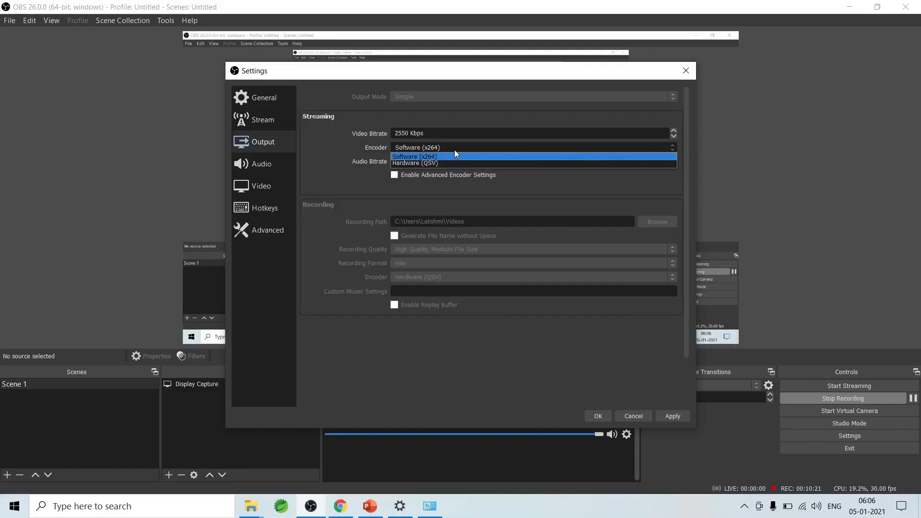
click(454, 151)
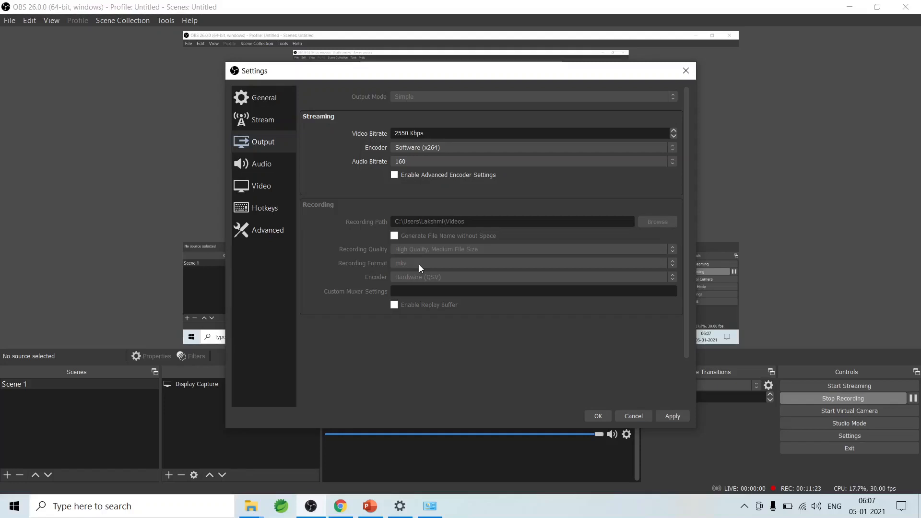
- Examine the audio settings down to the push-to-talk hotkeys, keeping Speakers/Headphones (Realtek(R) Audio) as the Desktop Audio device
click(265, 166)
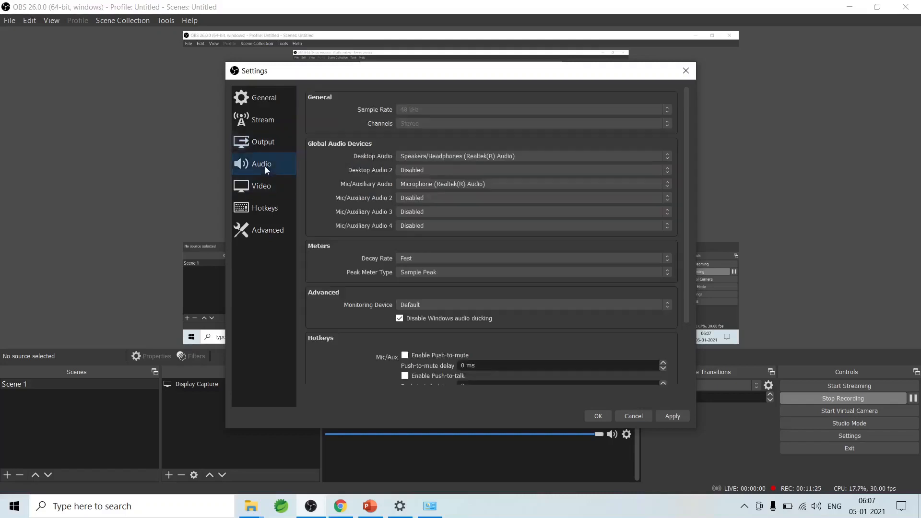
click(416, 151)
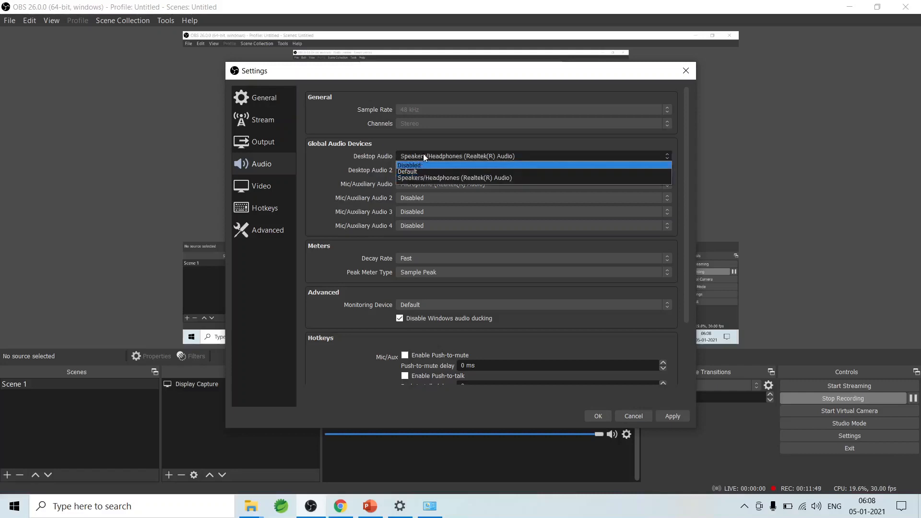
click(424, 155)
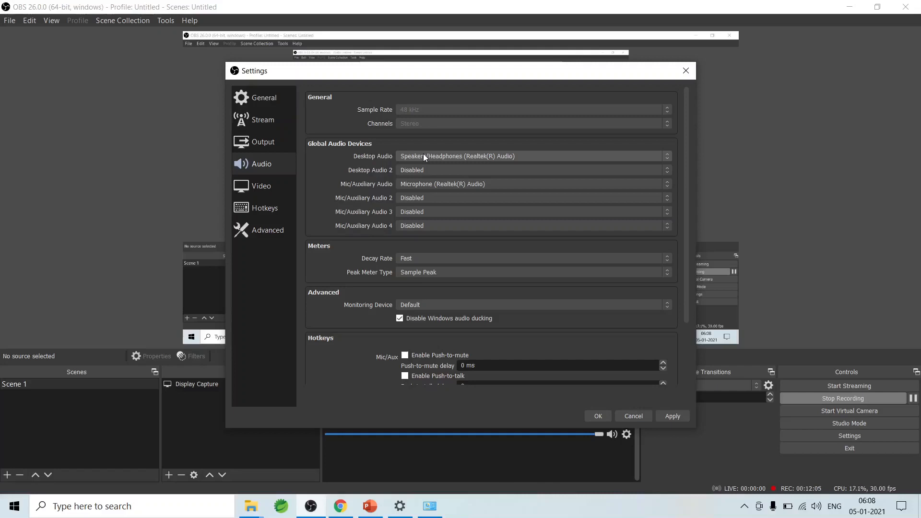
click(424, 156)
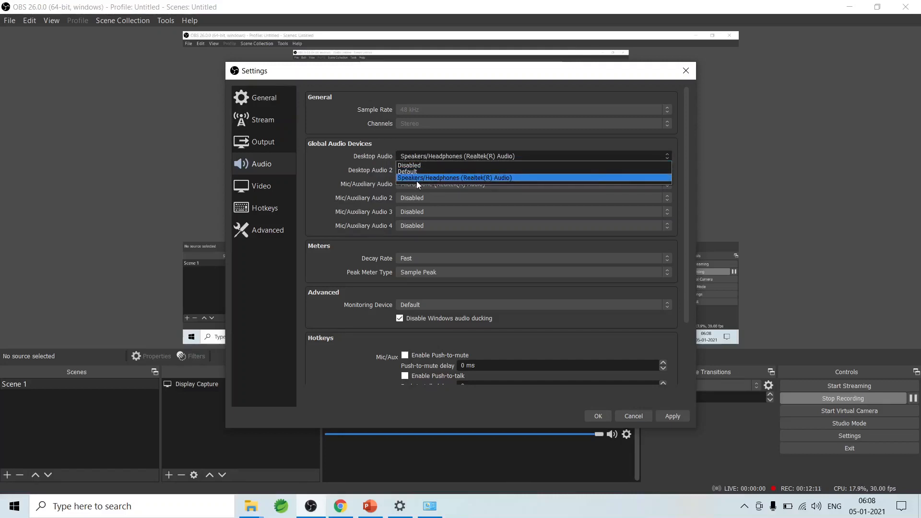
click(417, 180)
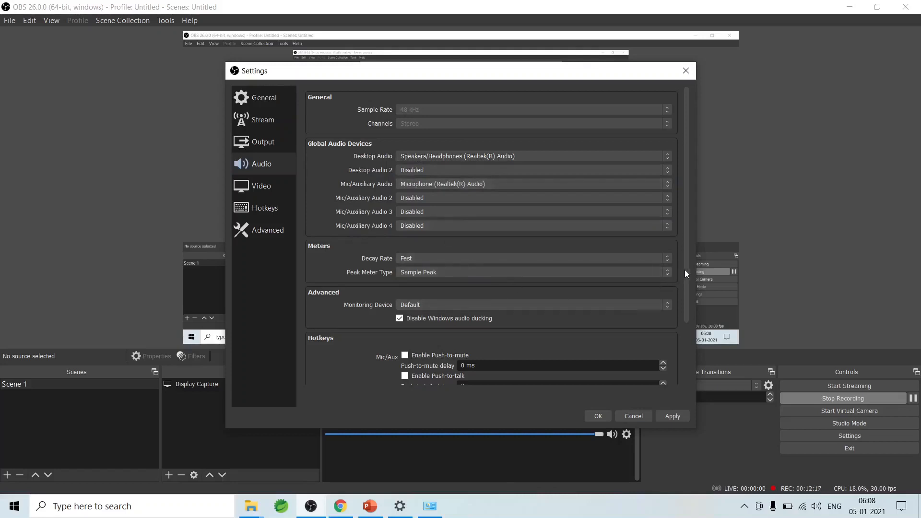
drag(684, 269, 689, 368)
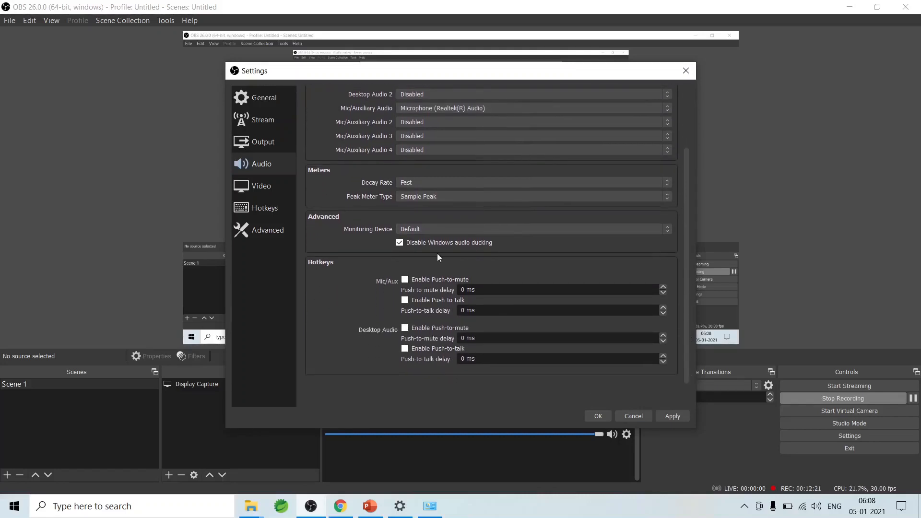
- Review the video settings and try a Ctrl + Shift hotkey for Start Streaming, clearing it again
click(255, 188)
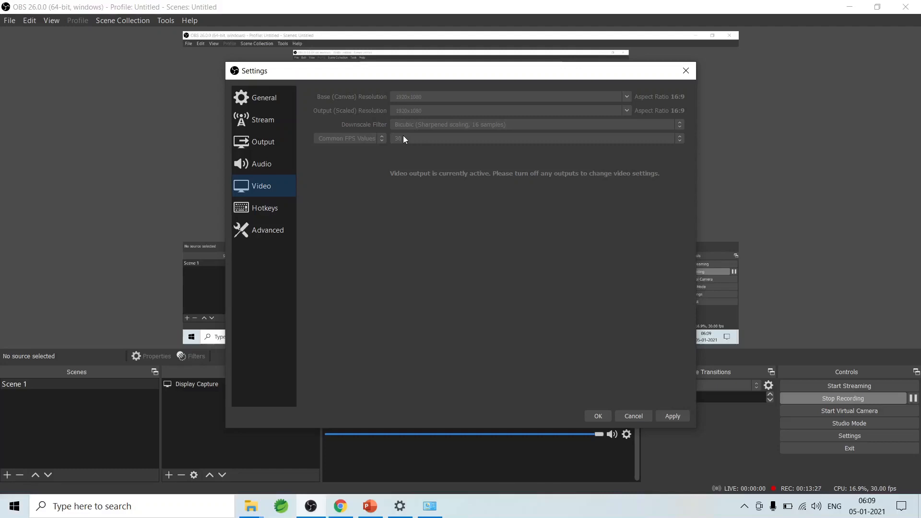
click(270, 212)
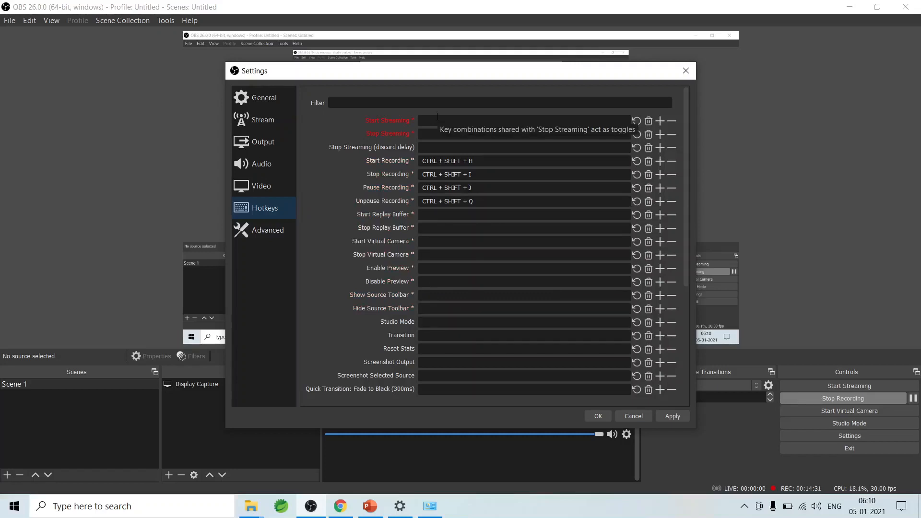
click(438, 117)
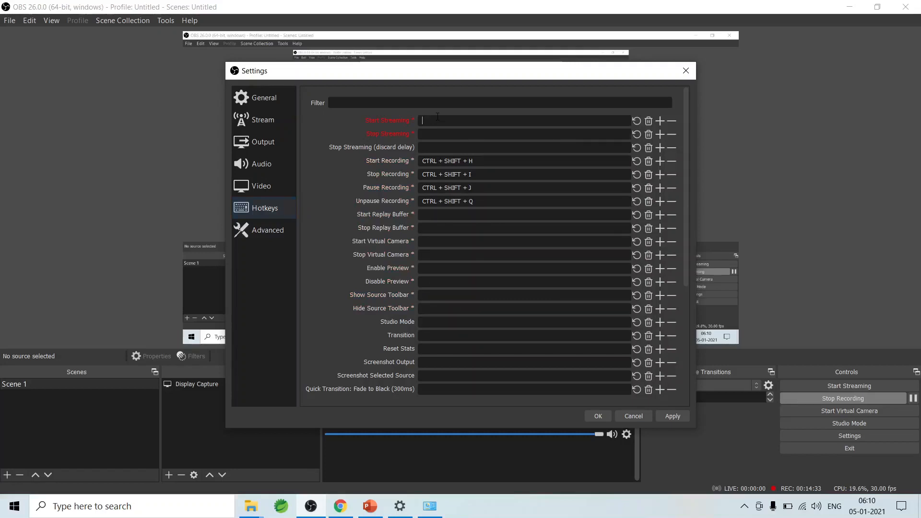
key(ctrl+shift)
key(BackSpace)
- Examine the advanced settings, including the recording Filename Formatting, and close the settings without saving
click(277, 231)
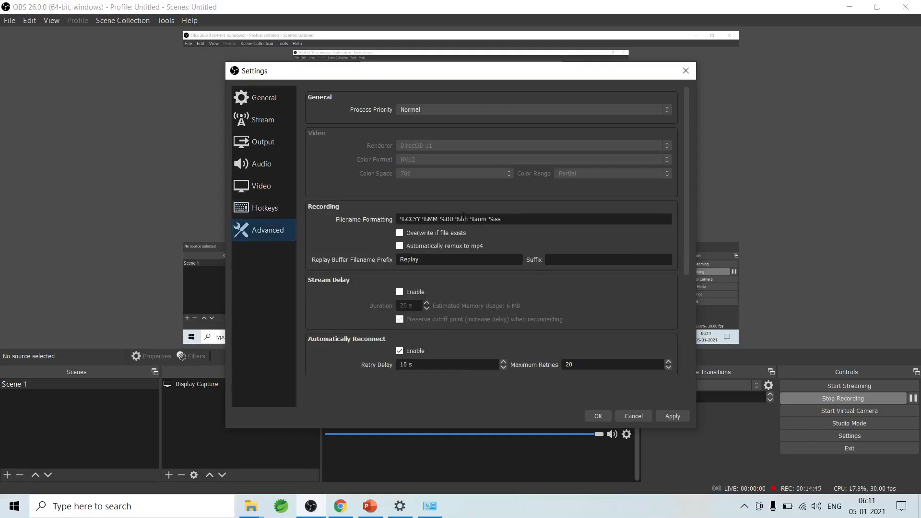
mouse_move(513, 221)
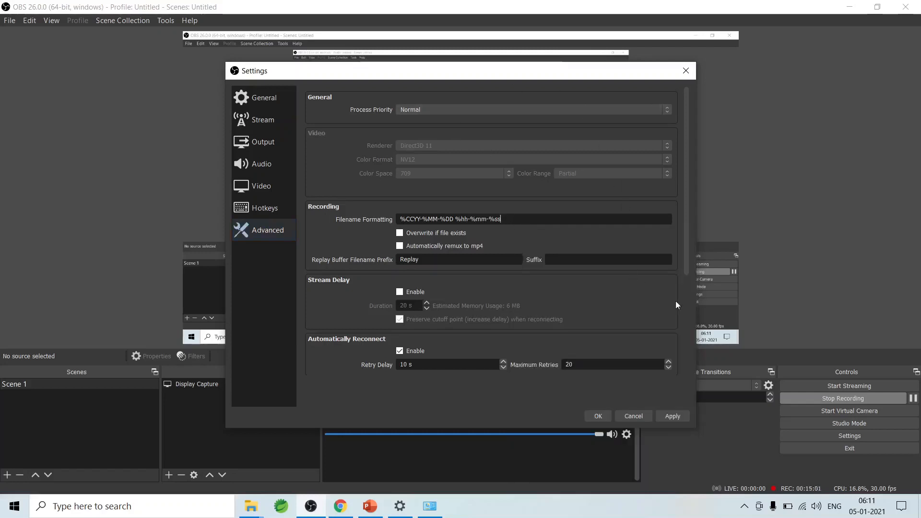
click(634, 416)
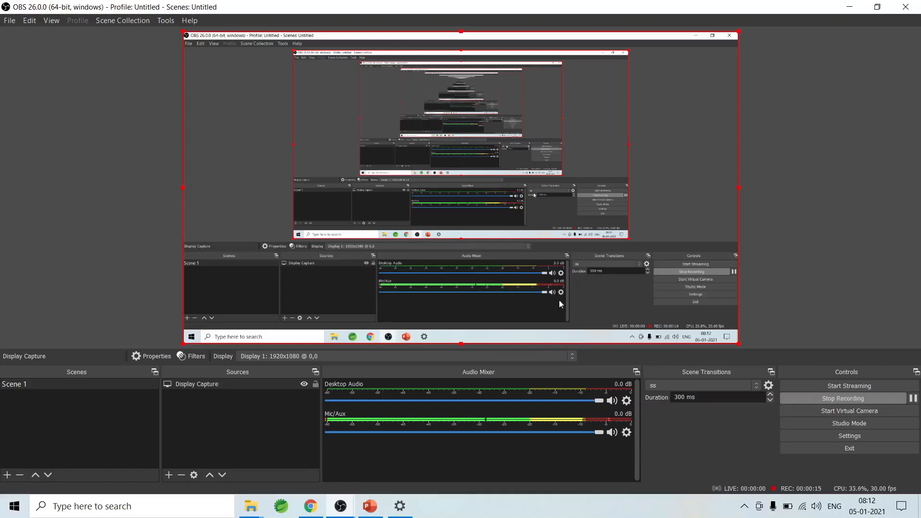
click(311, 506)
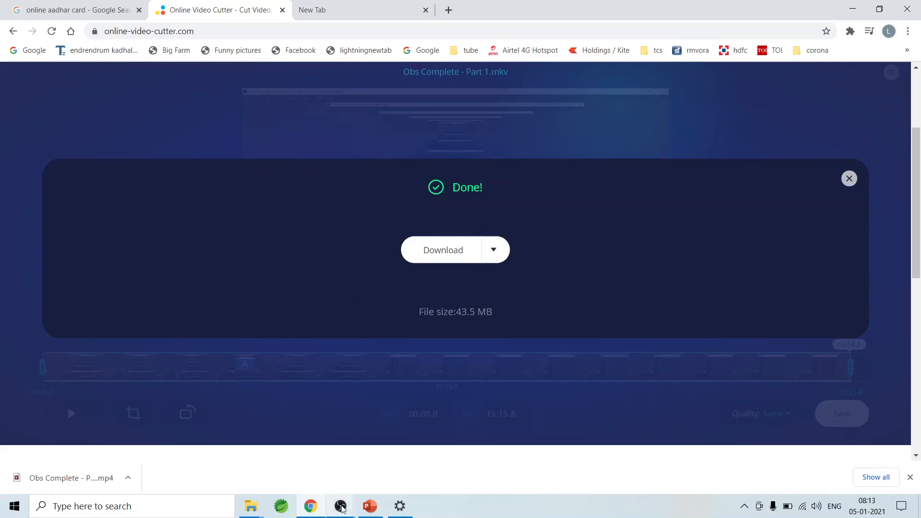
mouse_move(341, 507)
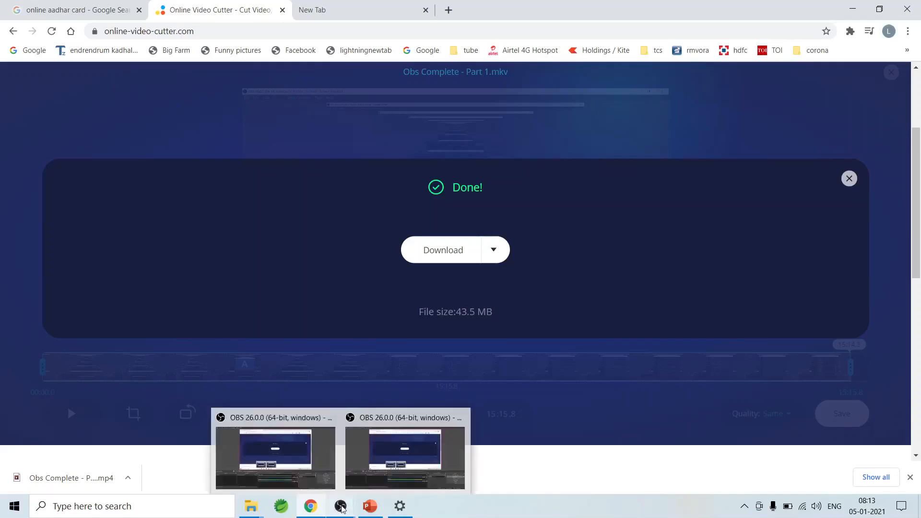
click(391, 464)
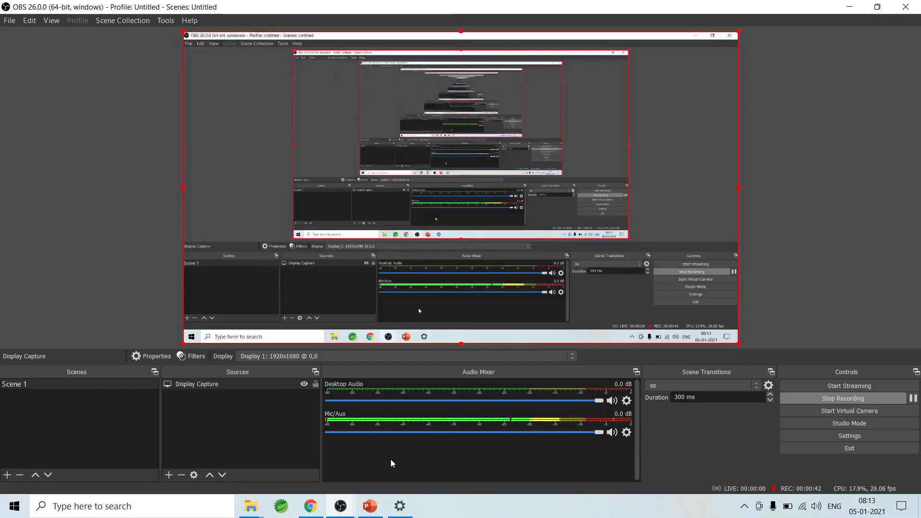
- Add a second scene named "Scene" below Scene 1
click(271, 387)
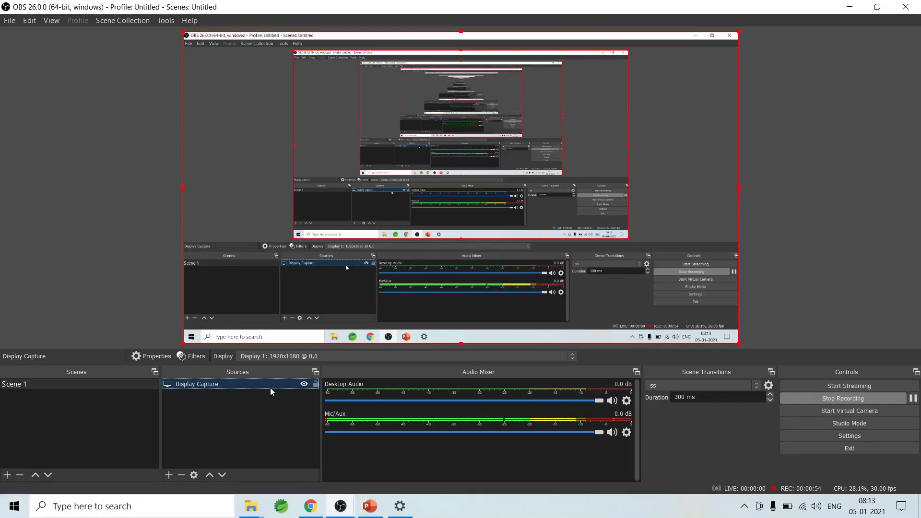
click(106, 384)
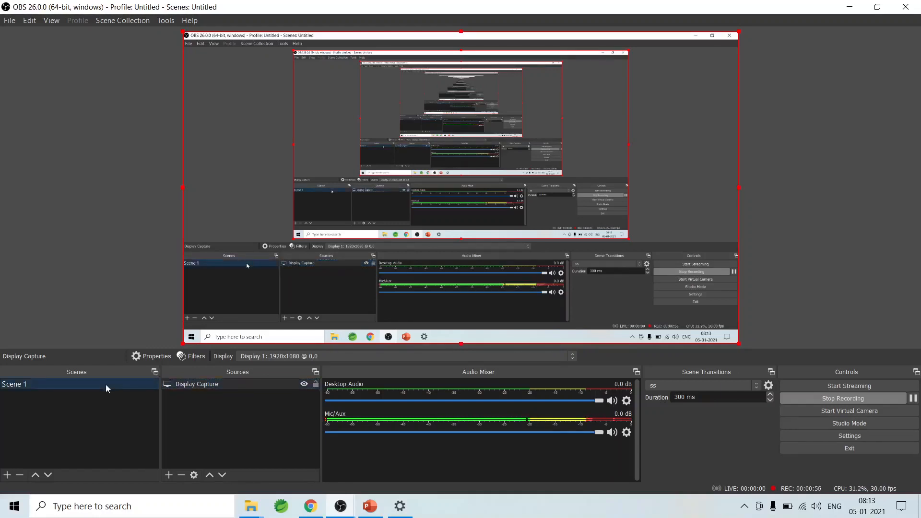
click(7, 475)
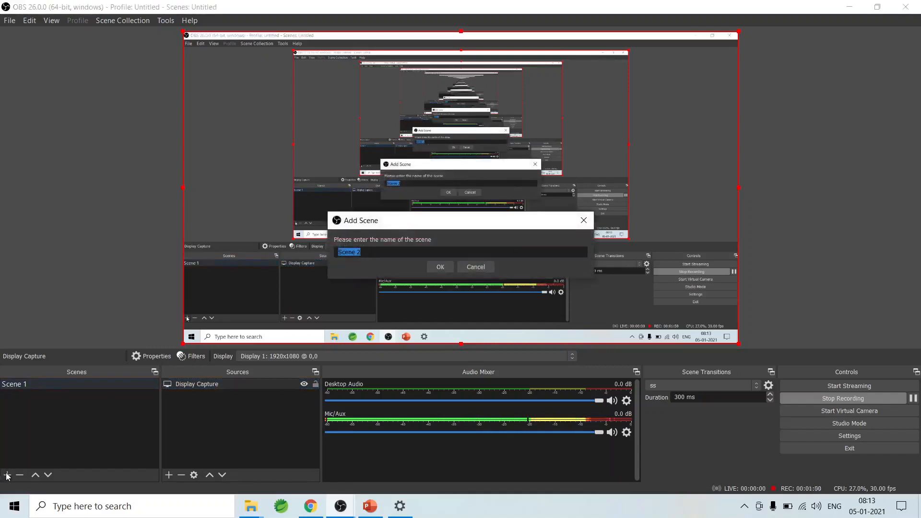
click(376, 252)
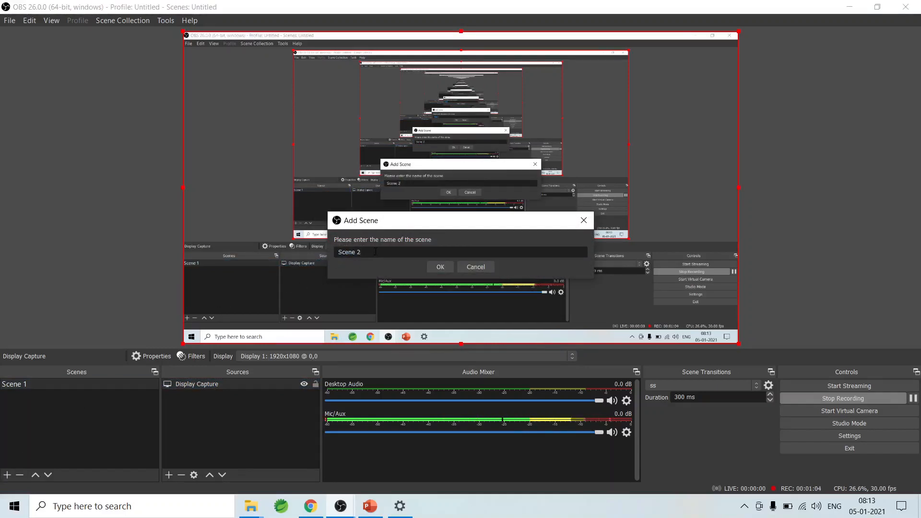
key(BackSpace)
click(440, 267)
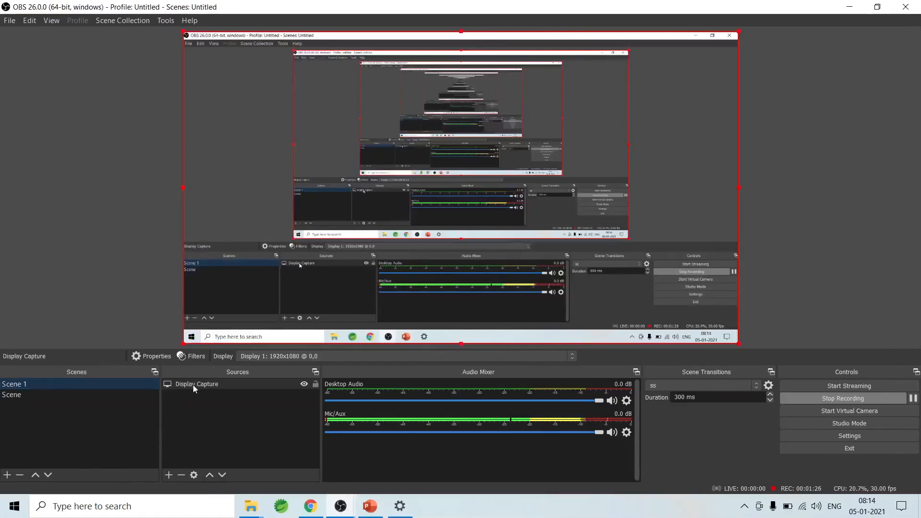
- Switch to the other OBS window, which is not recording, and select its Display Capture source
click(193, 385)
click(336, 515)
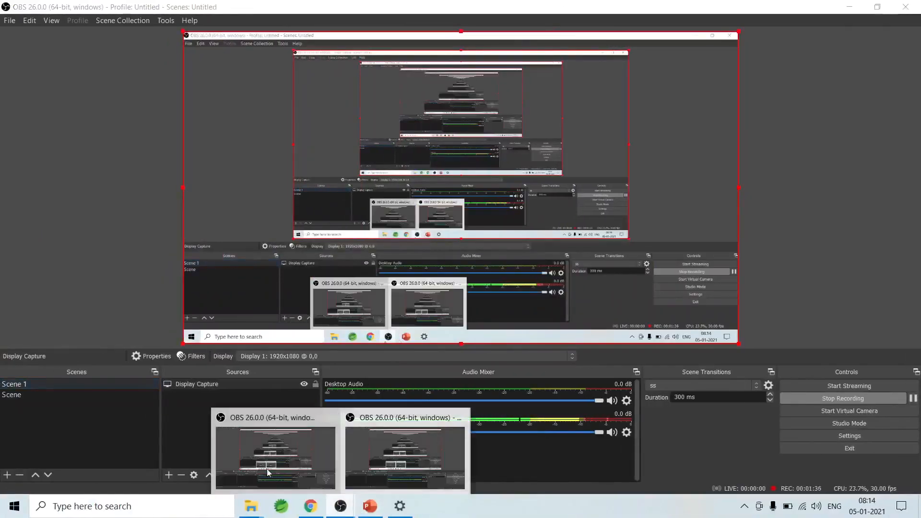
click(269, 460)
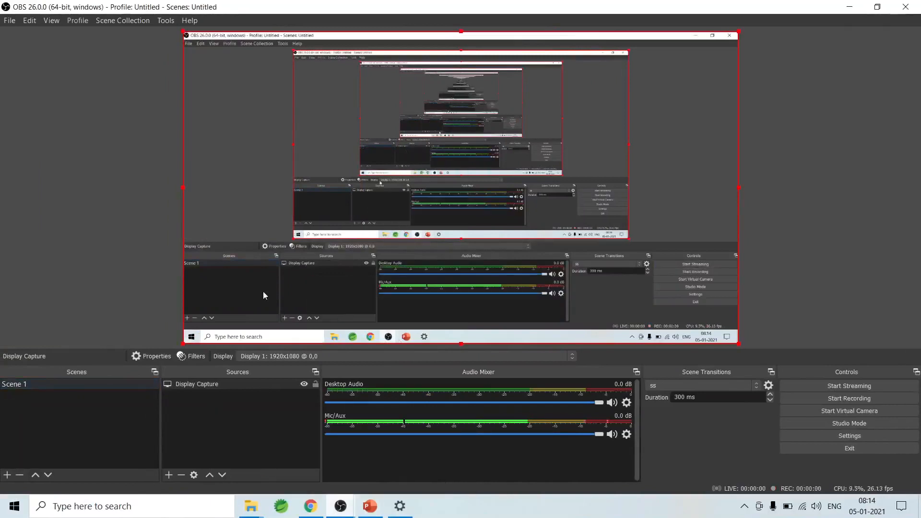
click(212, 388)
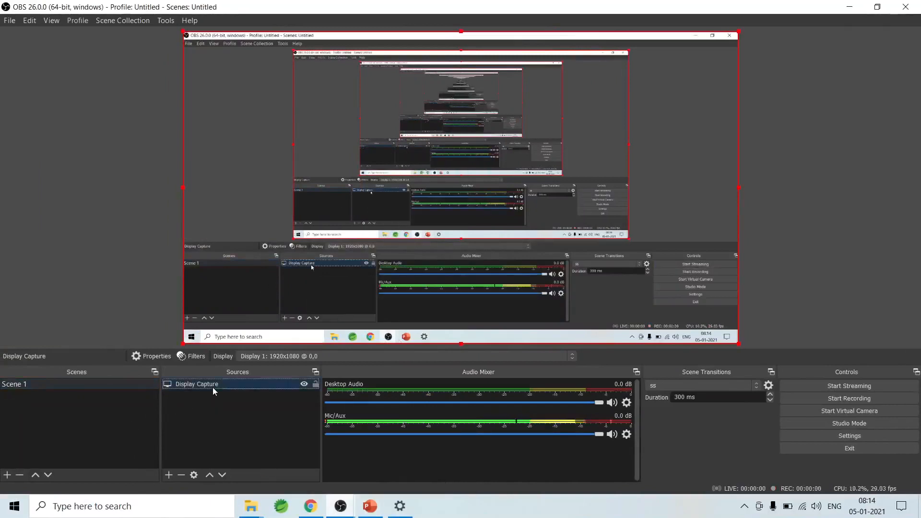
- Add a new Audio Output Capture source to Scene 1, keeping Default as its device
click(168, 475)
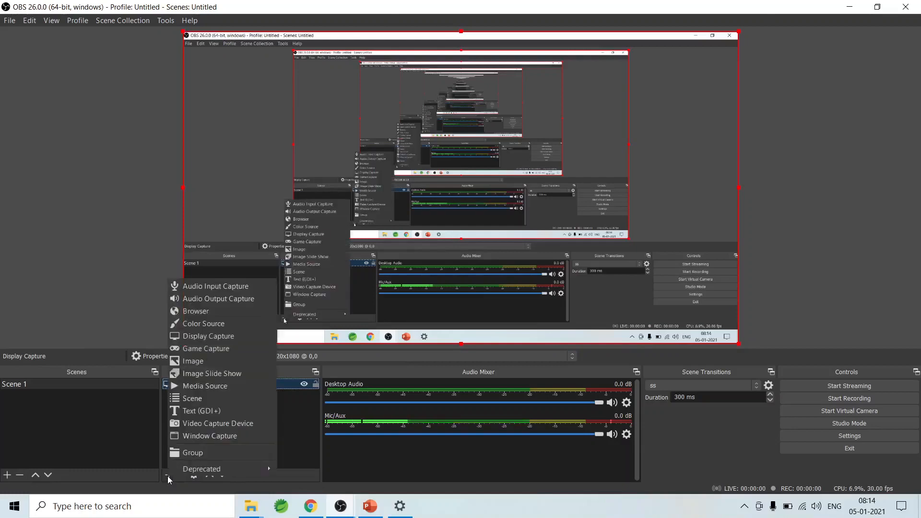
click(244, 301)
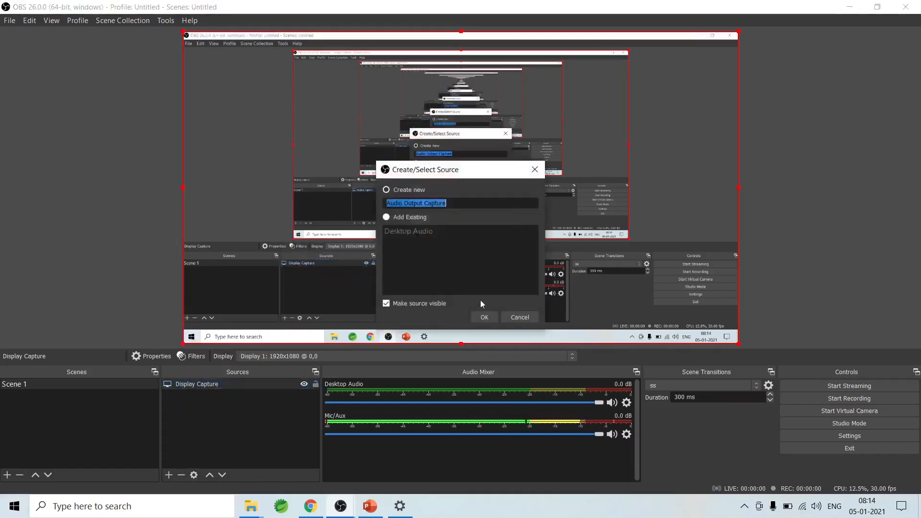
click(485, 317)
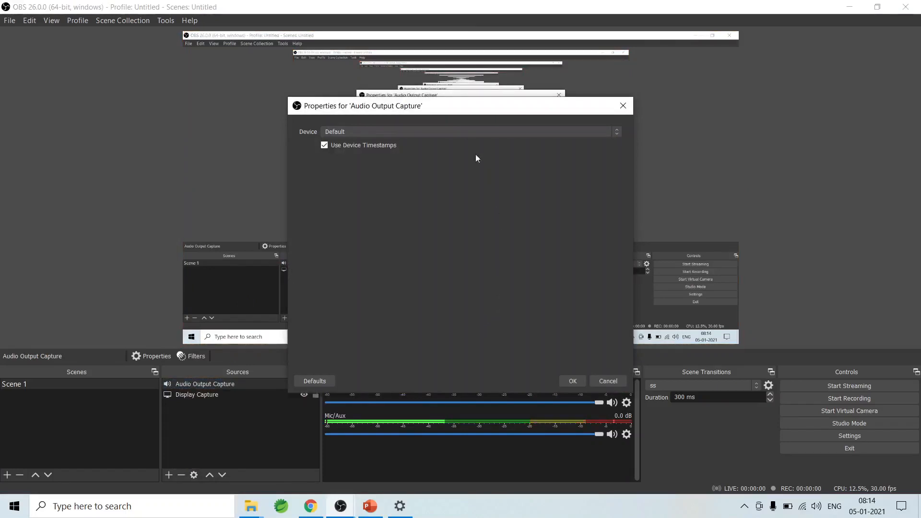
click(488, 132)
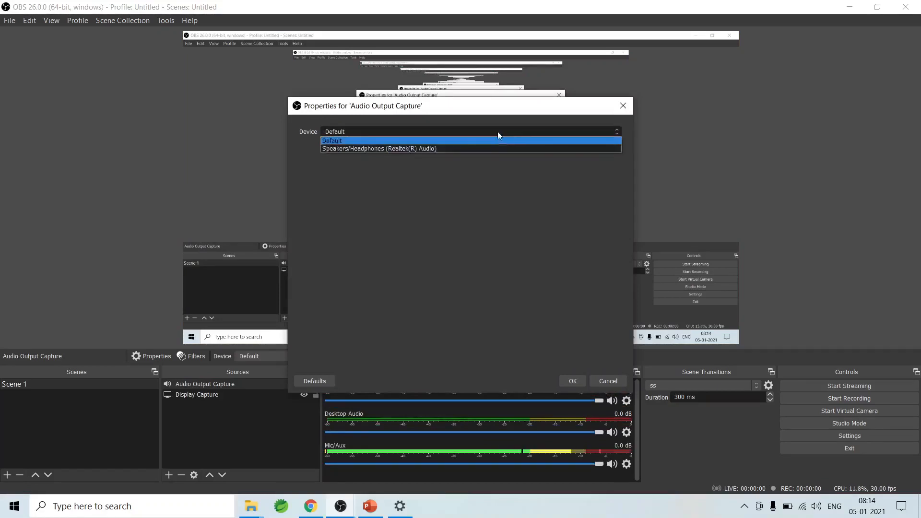
click(629, 109)
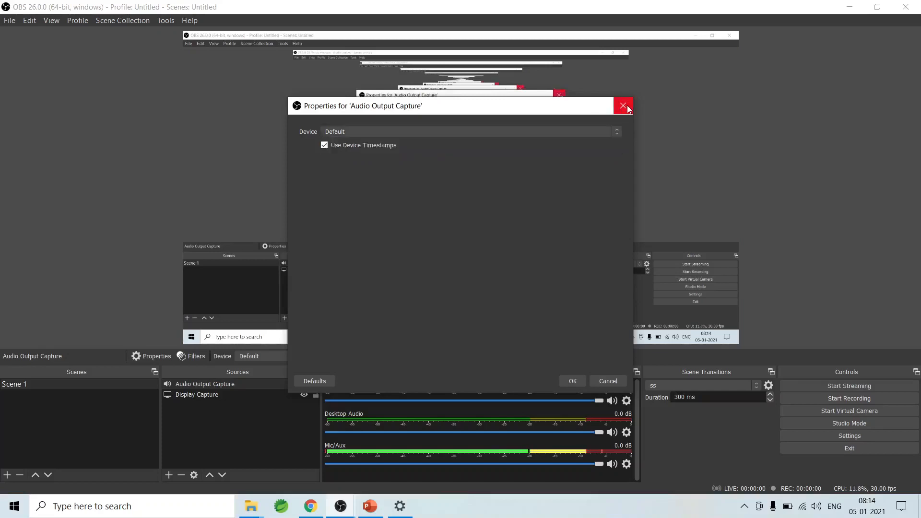
click(627, 106)
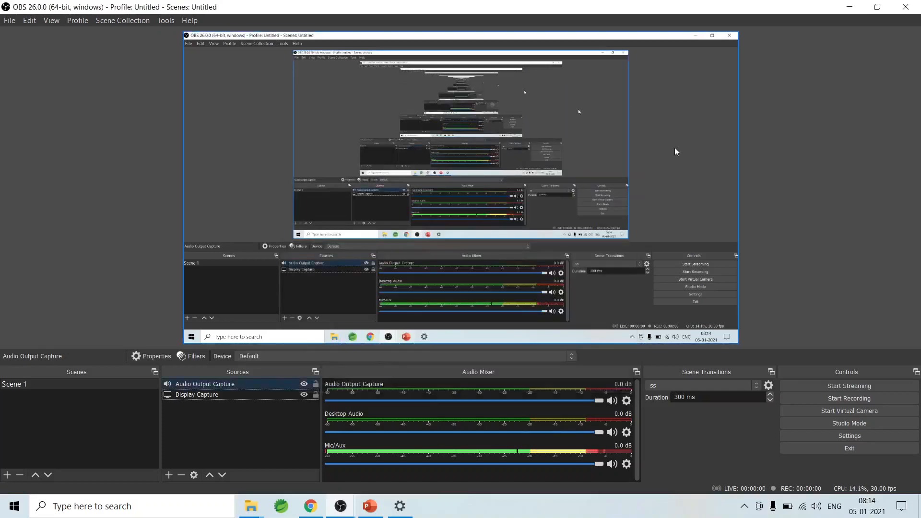
- Check the global audio devices in the settings and close the settings without changes
click(822, 438)
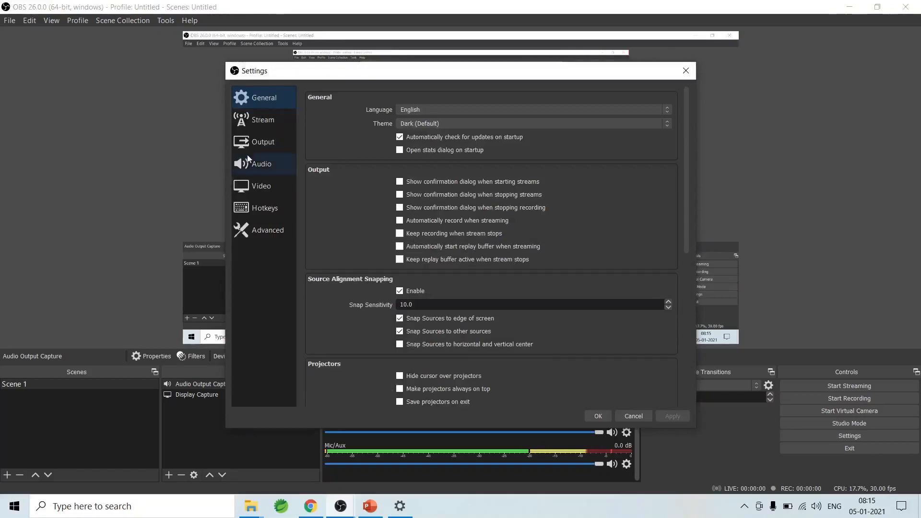
click(260, 163)
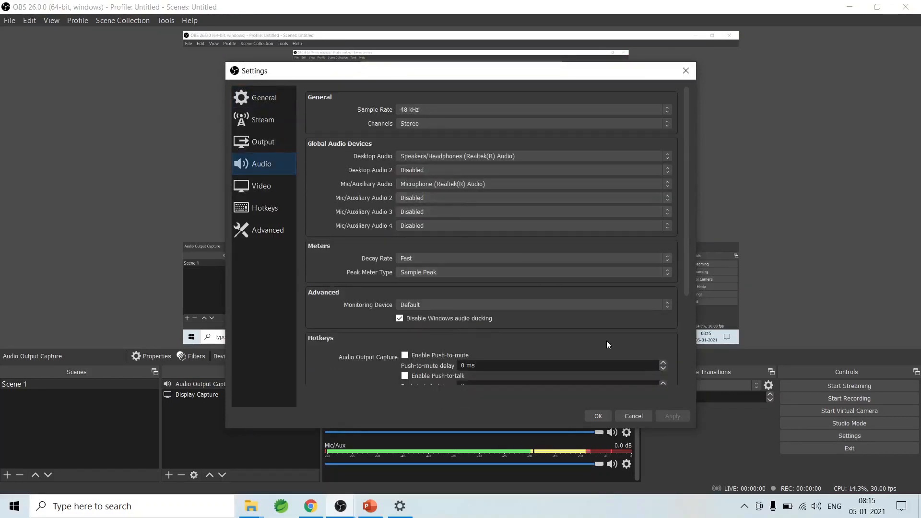
click(626, 417)
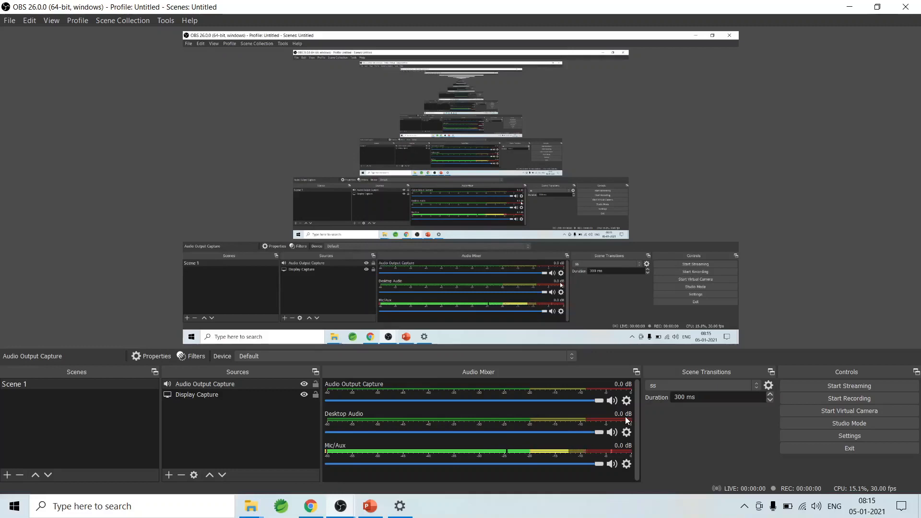
- Remove the Audio Output Capture source from Scene 1 and confirm the removal
click(291, 384)
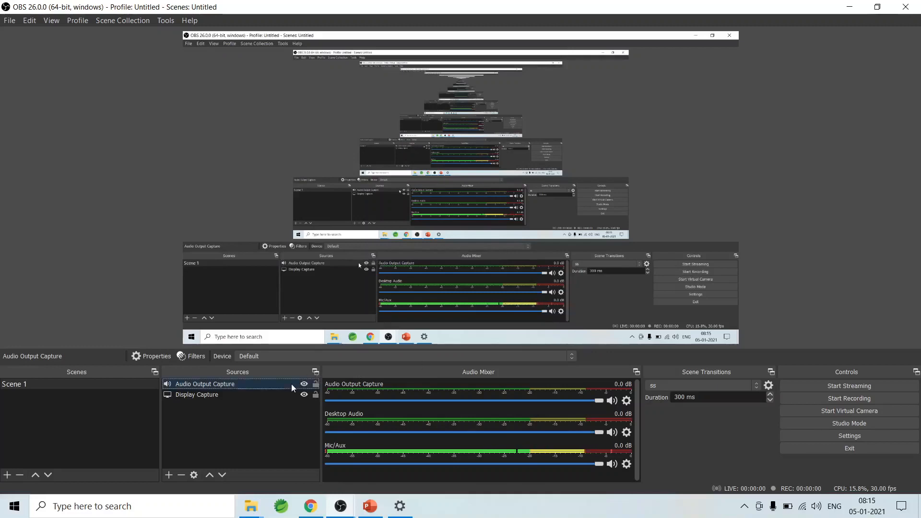
click(181, 478)
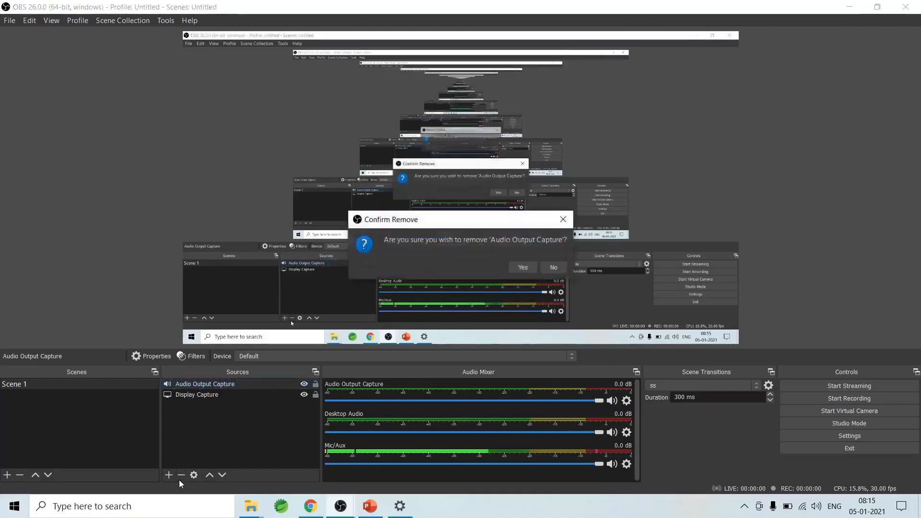
click(524, 268)
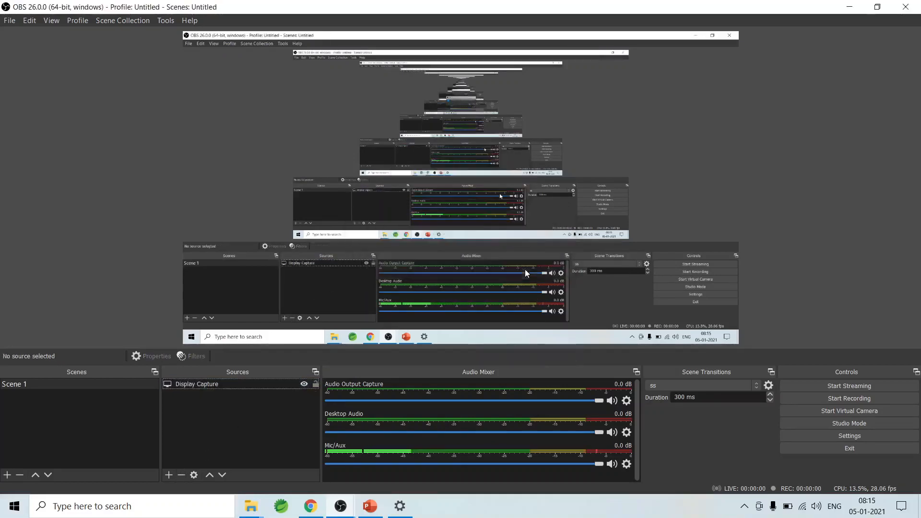
- Add a new Browser source to Scene 1, keeping its default URL and 800 by 600 size
click(168, 473)
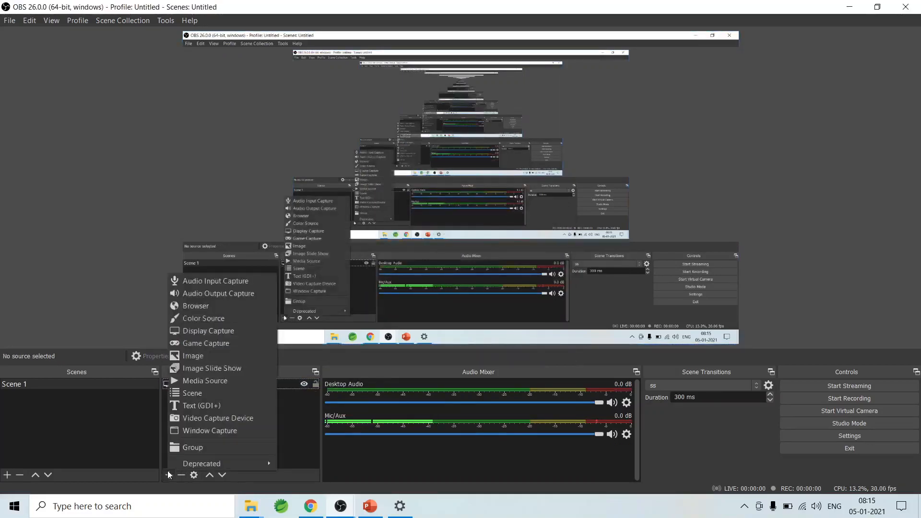
click(205, 311)
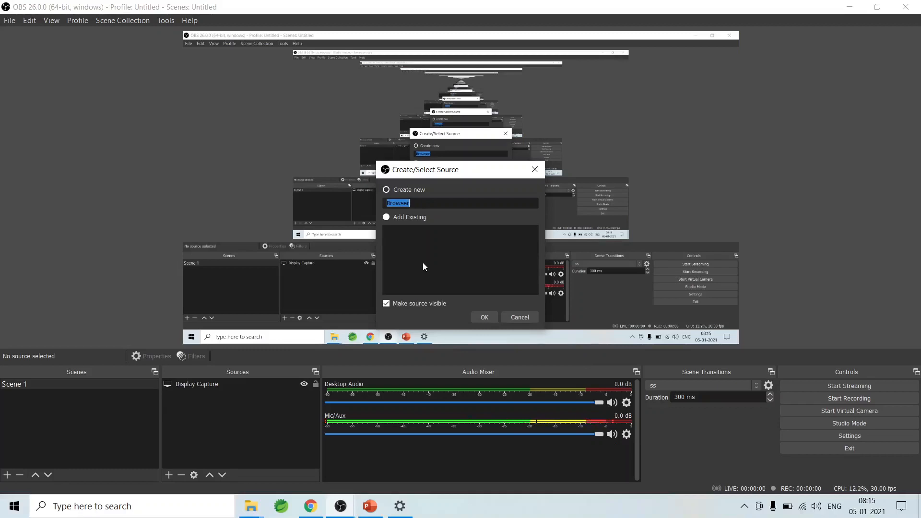
click(485, 318)
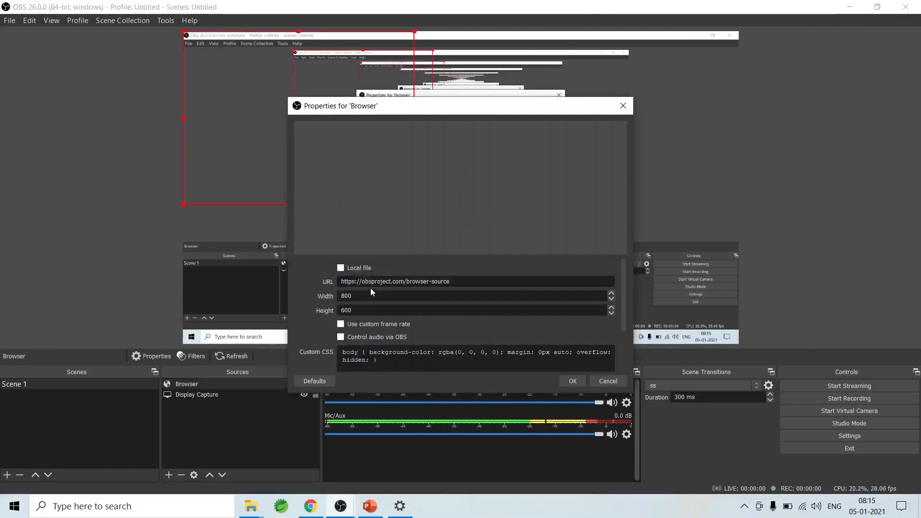
click(571, 382)
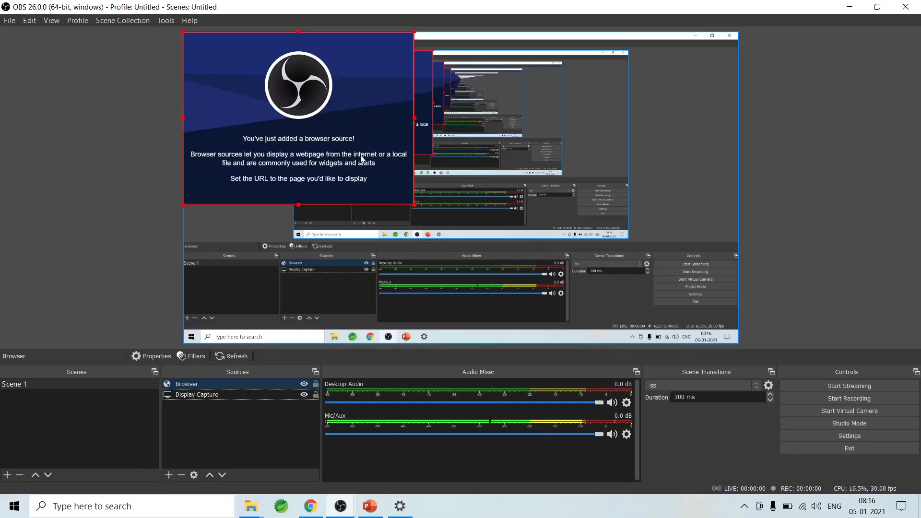
double_click(266, 384)
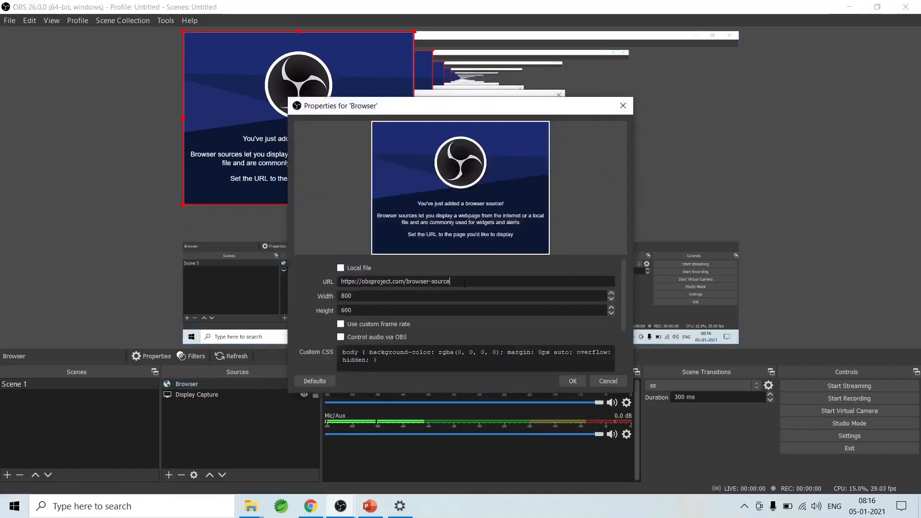
key(BackSpace)
key(BackSpace)
key(BackSpace)
key(BackSpace)
key(BackSpace)
key(BackSpace)
key(BackSpace)
key(BackSpace)
key(BackSpace)
key(BackSpace)
key(BackSpace)
key(BackSpace)
key(BackSpace)
key(BackSpace)
key(BackSpace)
key(BackSpace)
key(BackSpace)
key(BackSpace)
key(BackSpace)
key(BackSpace)
key(BackSpace)
key(BackSpace)
key(BackSpace)
key(BackSpace)
key(BackSpace)
key(BackSpace)
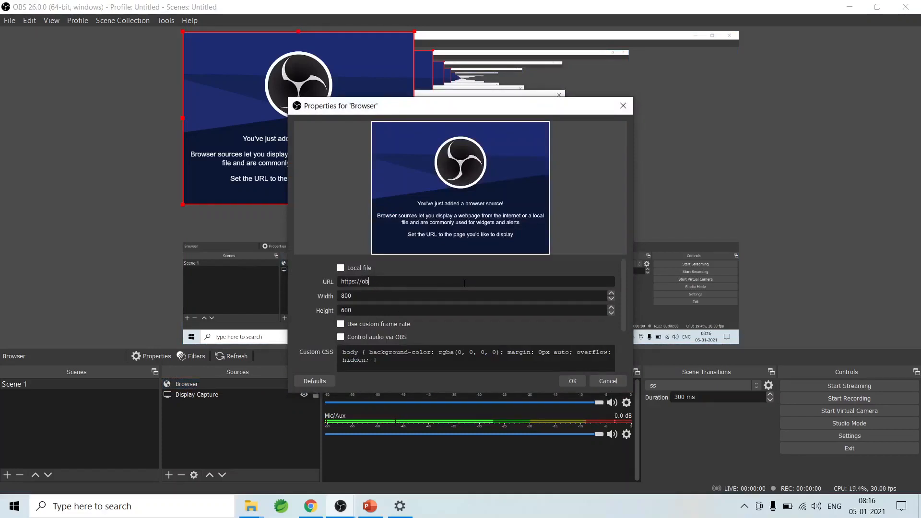
text(www)
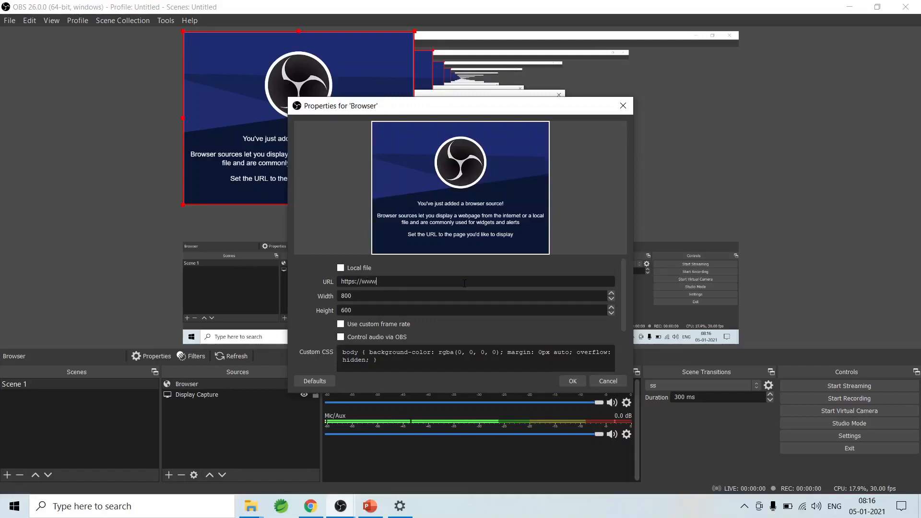
text(.google.c)
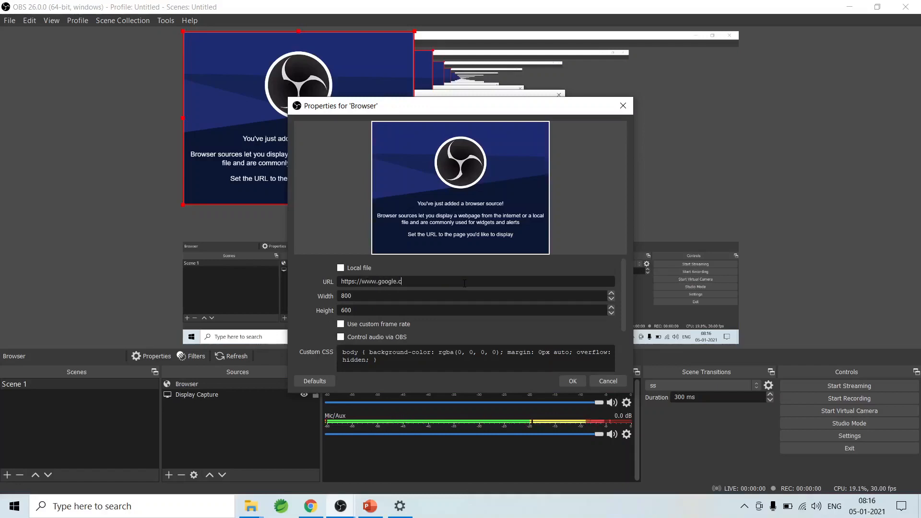
text(o.in)
- Set the background color in the Browser source's custom CSS to rgba(255, 0, 0, 0) and apply the properties
double_click(460, 352)
text(255)
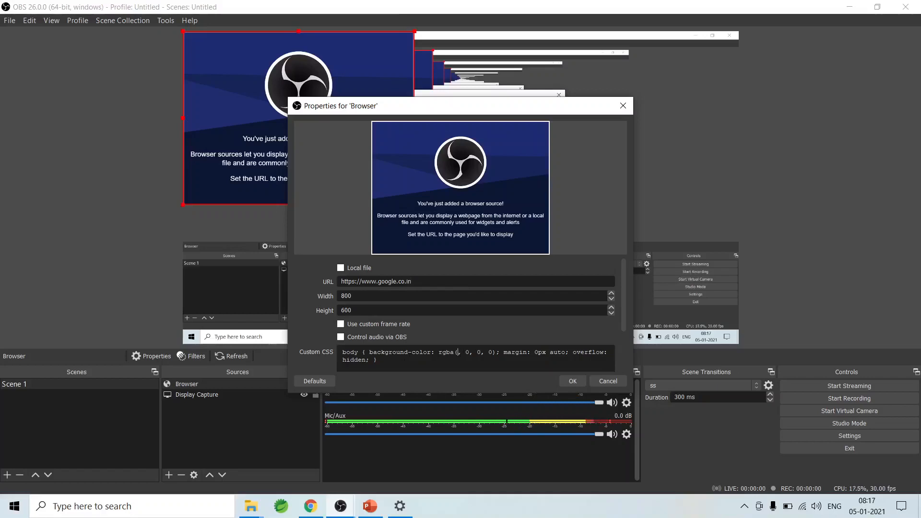
click(571, 382)
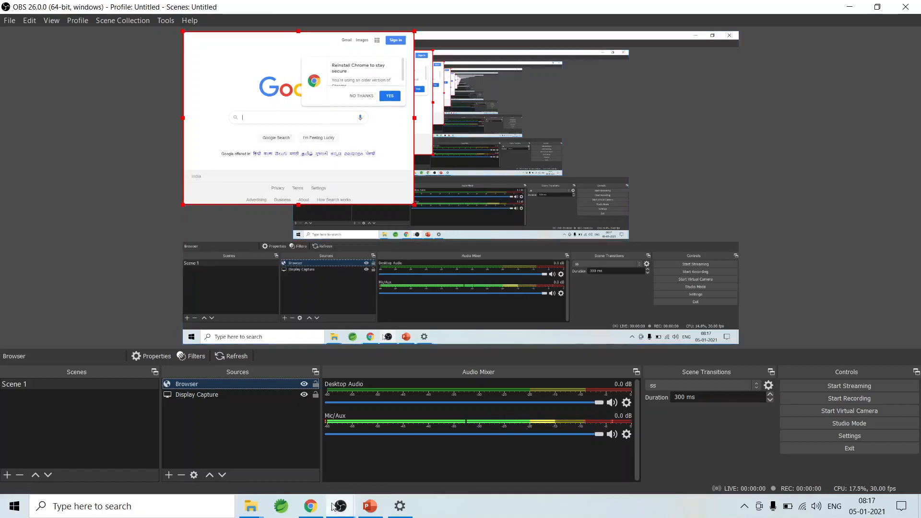
- Add a new Color Source to Scene 1 with the green color #00aa00, keeping its 1920 by 1080 size
click(169, 474)
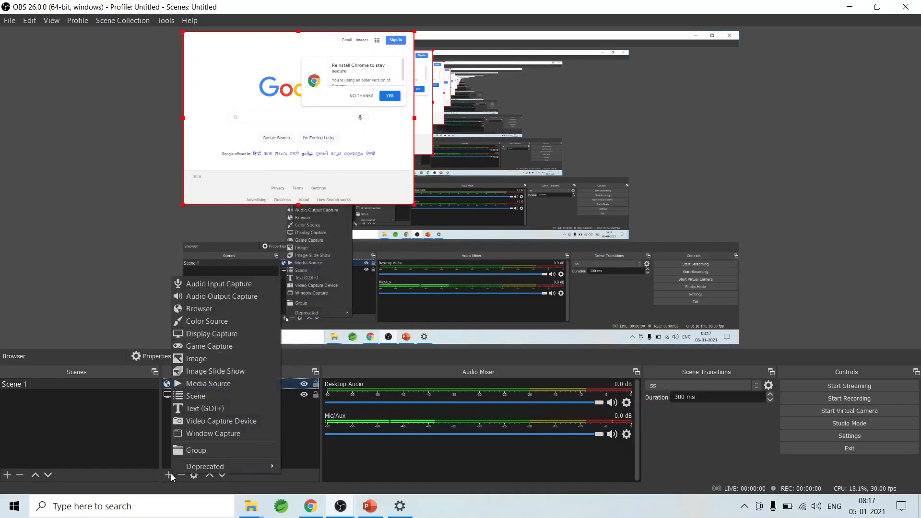
click(207, 323)
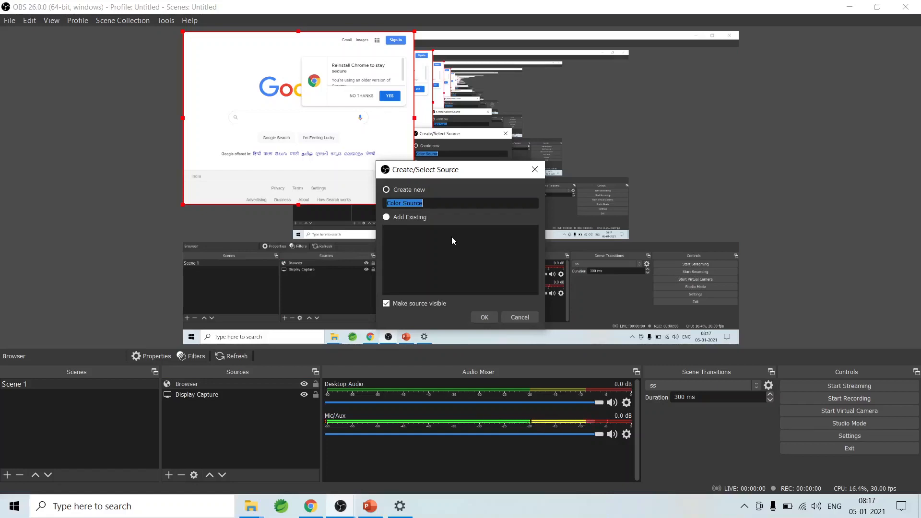
click(483, 321)
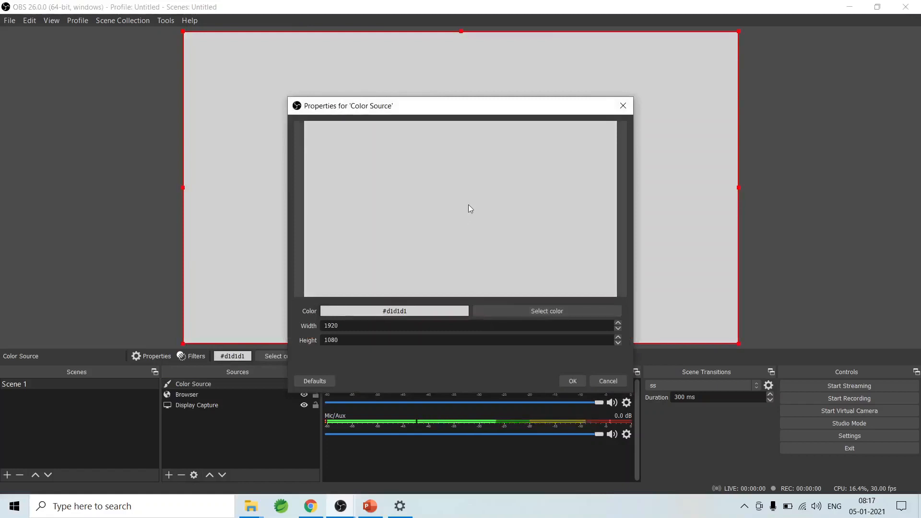
click(525, 313)
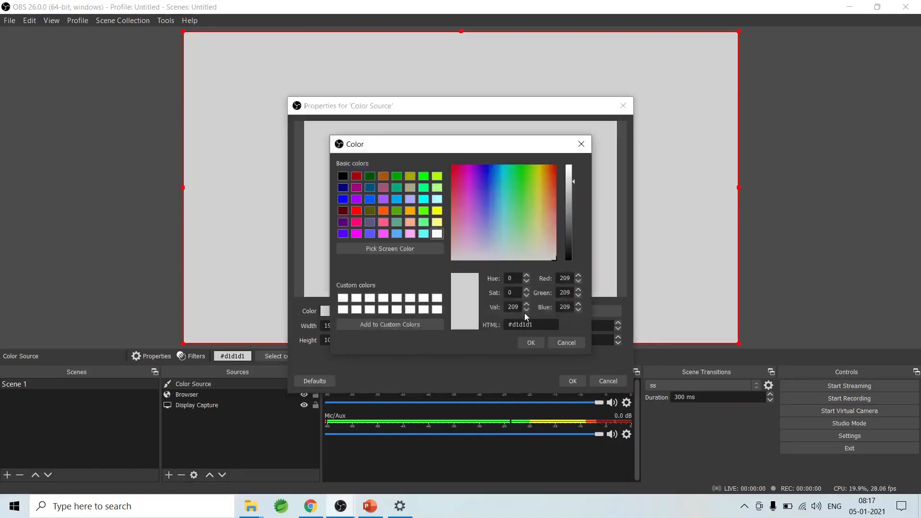
click(398, 176)
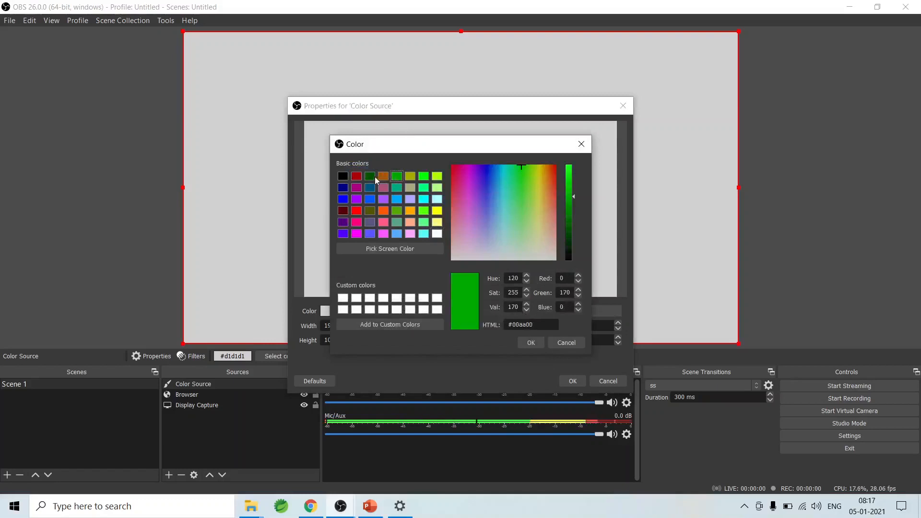
click(532, 343)
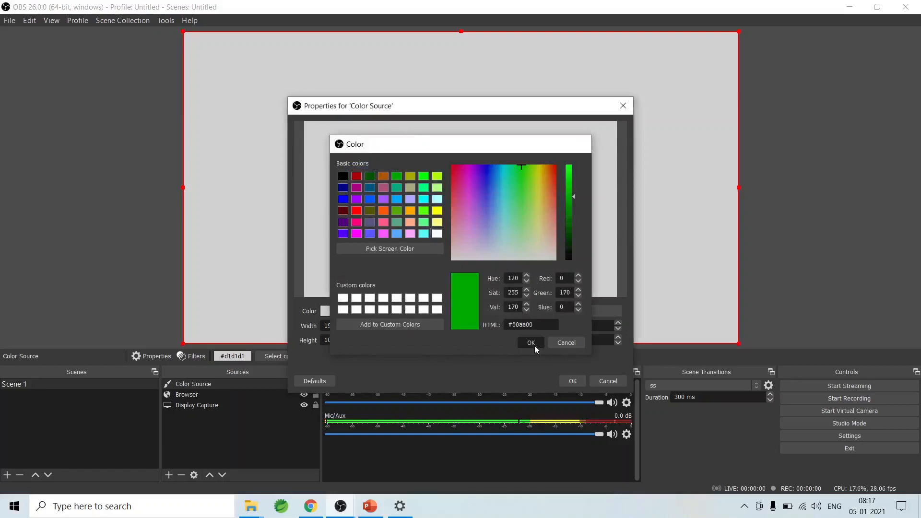
click(573, 381)
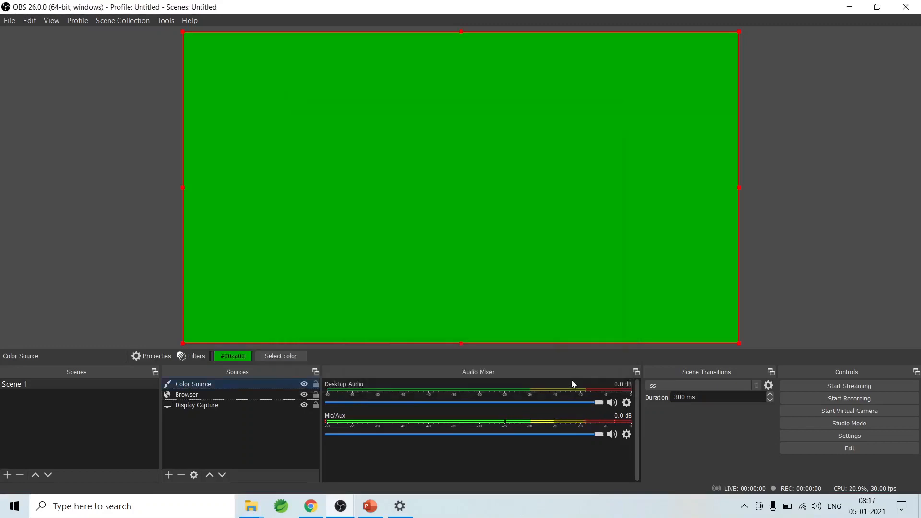
- Select the Browser source beneath the Color Source and review its properties without changing them
click(259, 397)
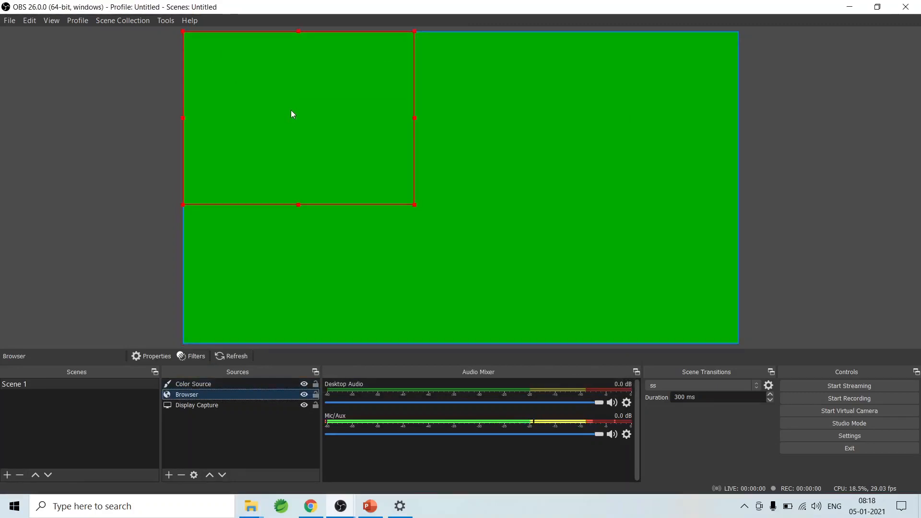
double_click(275, 394)
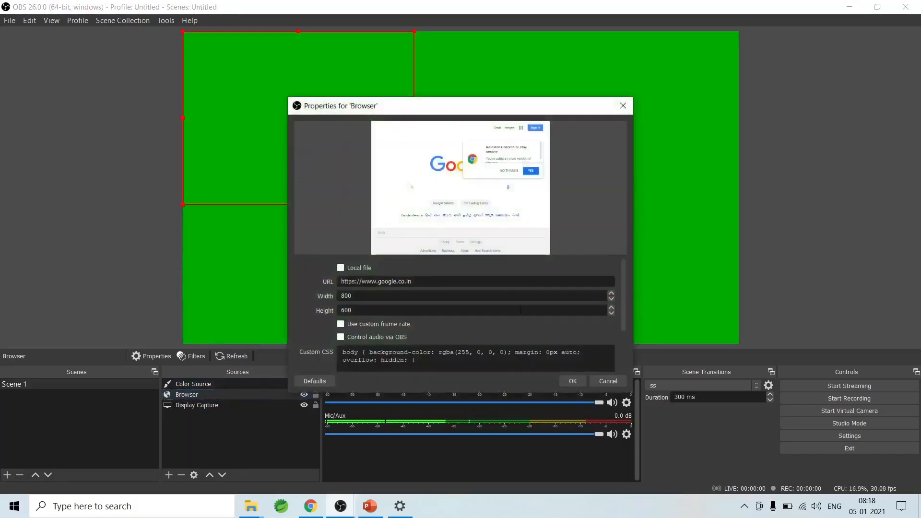
click(571, 384)
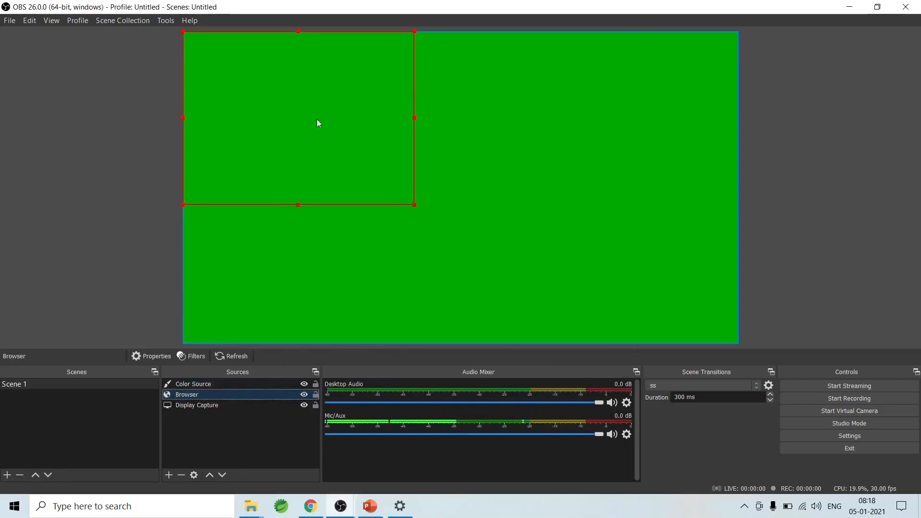
- Add a new Image source showing OBS.PNG from the Downloads folder and enlarge it across the canvas
click(169, 475)
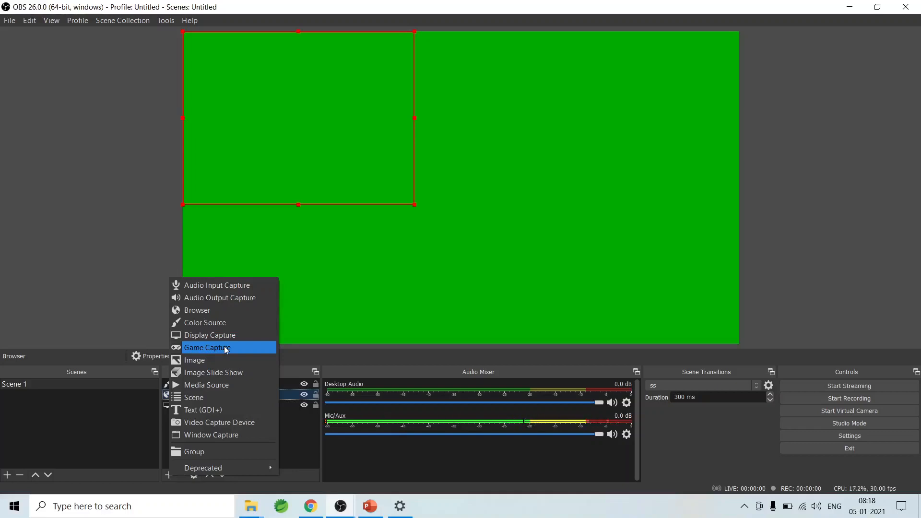
click(199, 359)
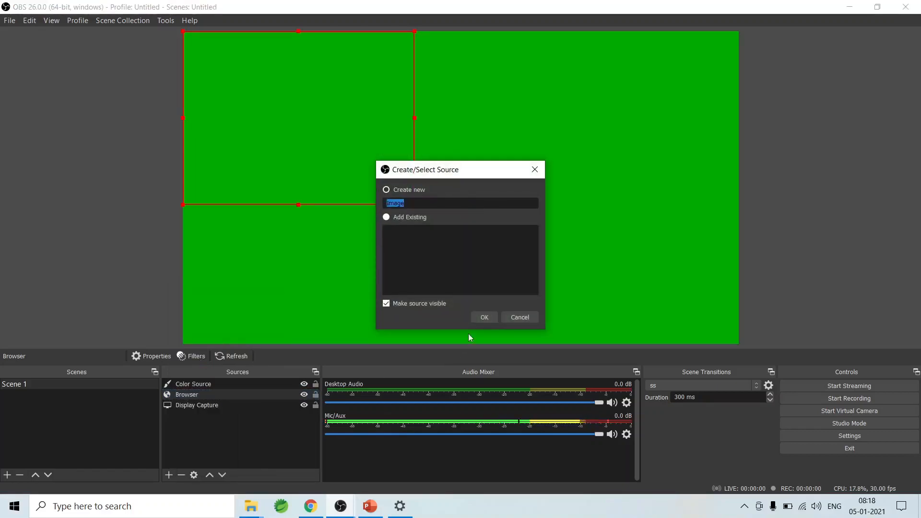
click(486, 319)
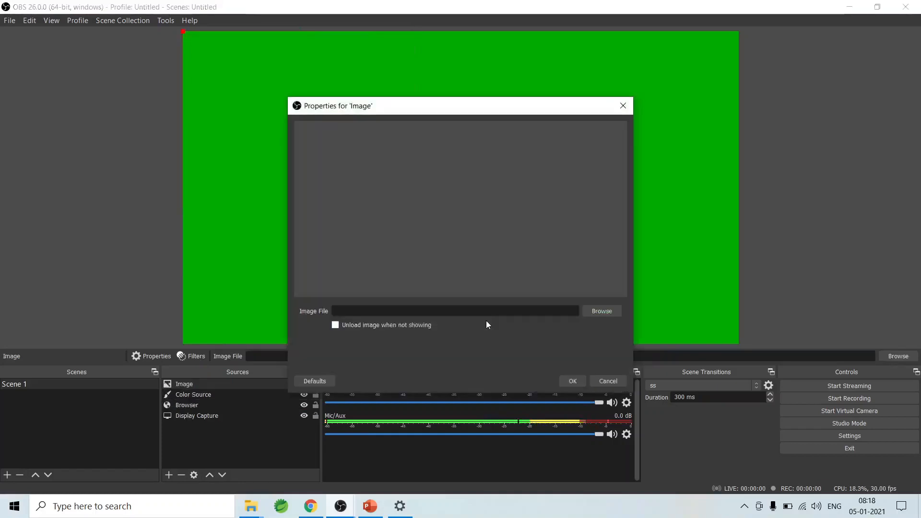
click(602, 311)
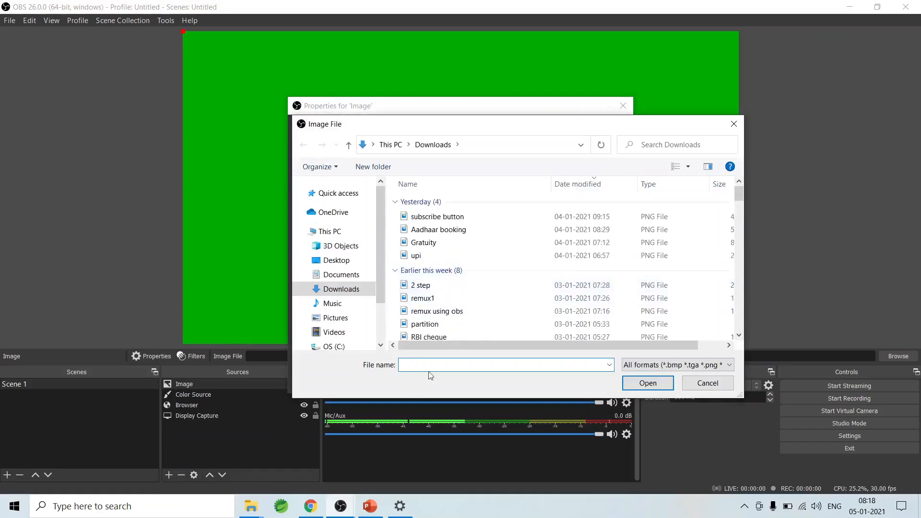
text(ob)
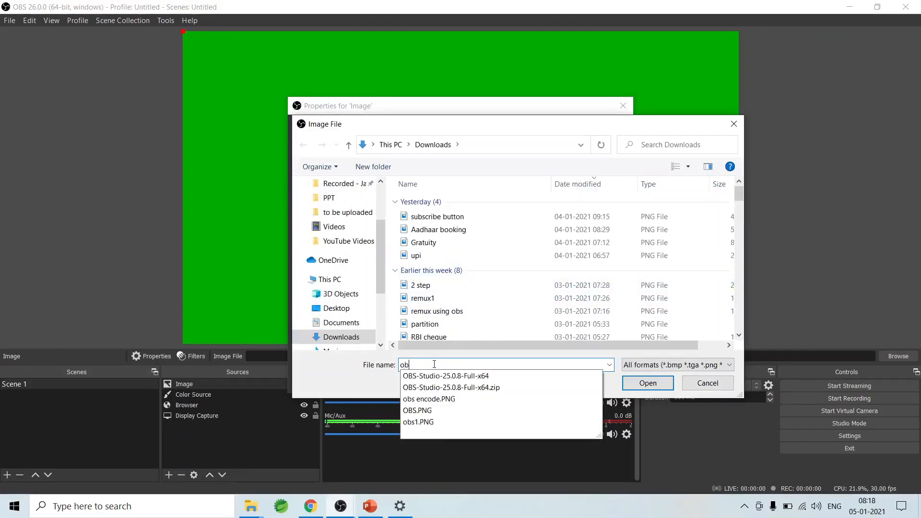
click(425, 412)
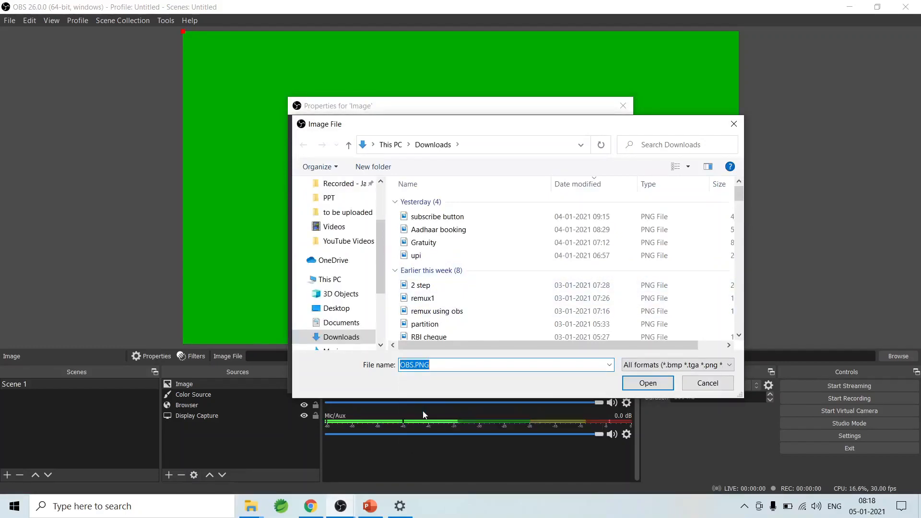
click(647, 384)
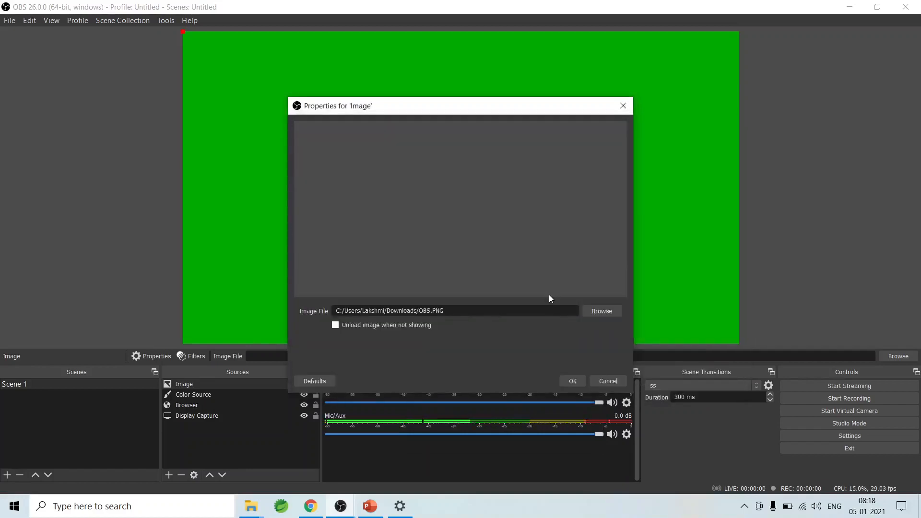
click(574, 382)
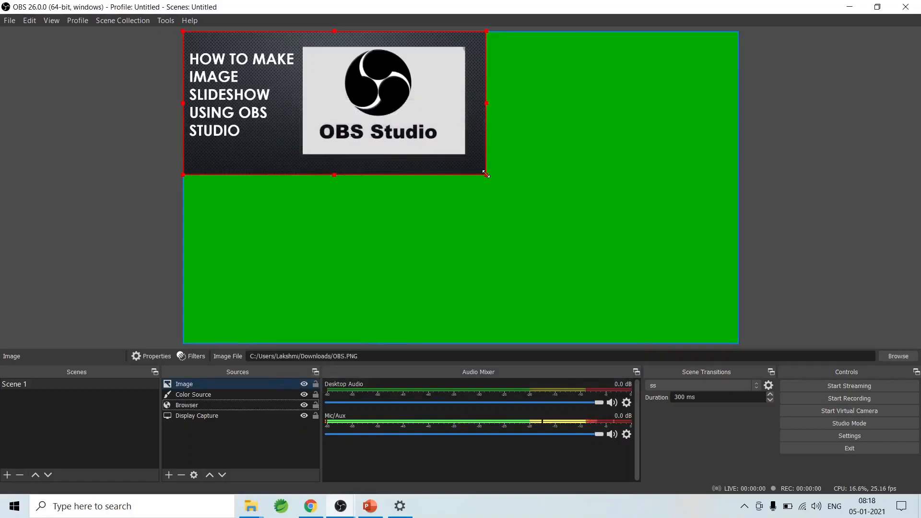
drag(486, 175, 685, 335)
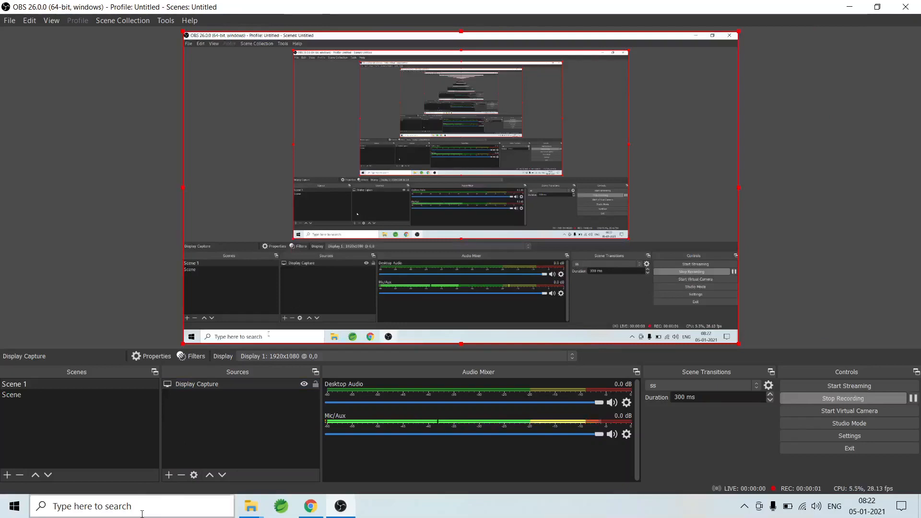
- Add a new Image Slide Show source to Scene 1, keeping its visibility behavior as Always play even when not visible
click(168, 475)
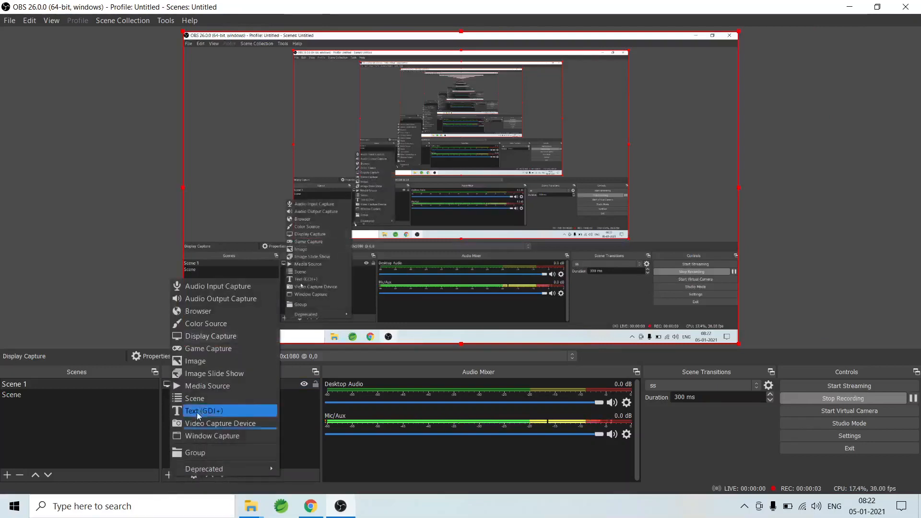
click(216, 375)
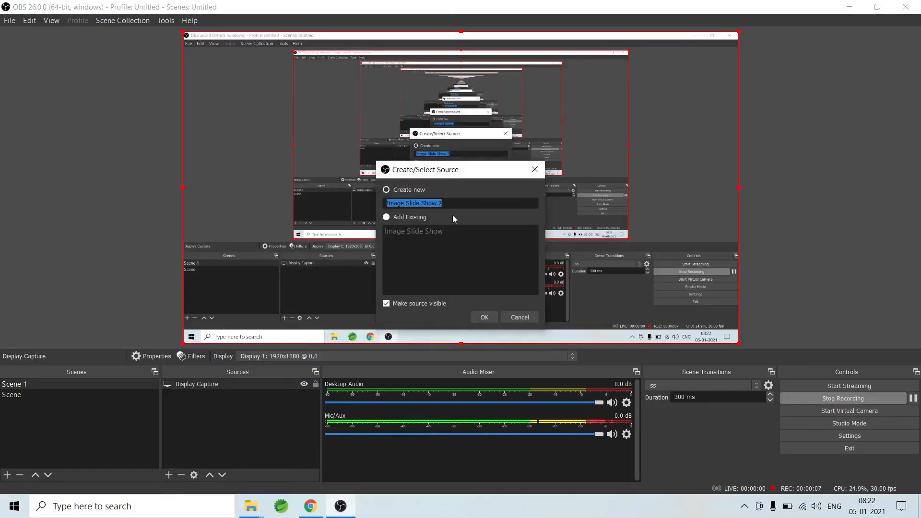
click(487, 315)
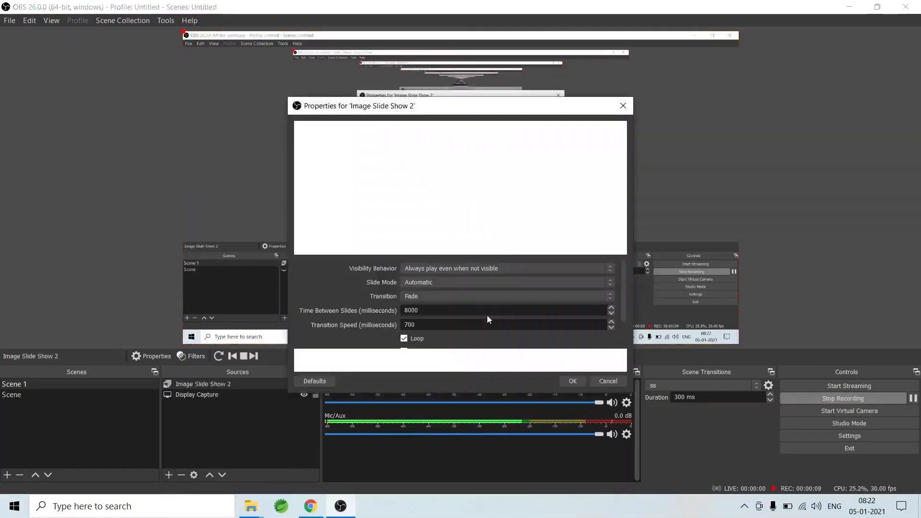
click(448, 271)
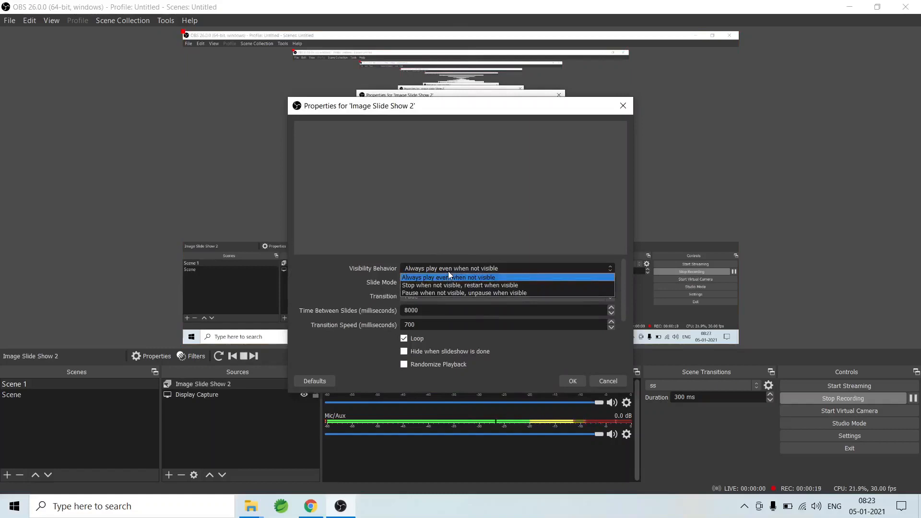
click(449, 272)
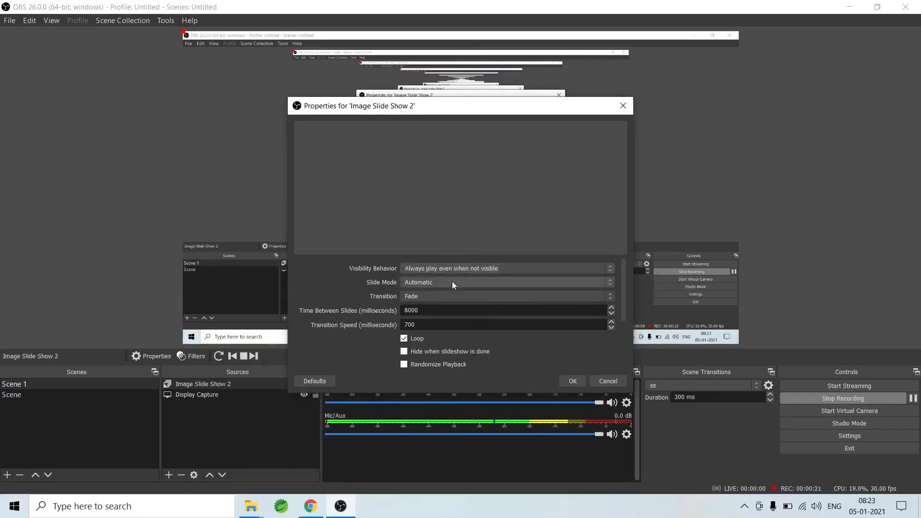
- Try the slide show's Manual slide mode, which uses hotkeys, and return the mode to Automatic
click(452, 281)
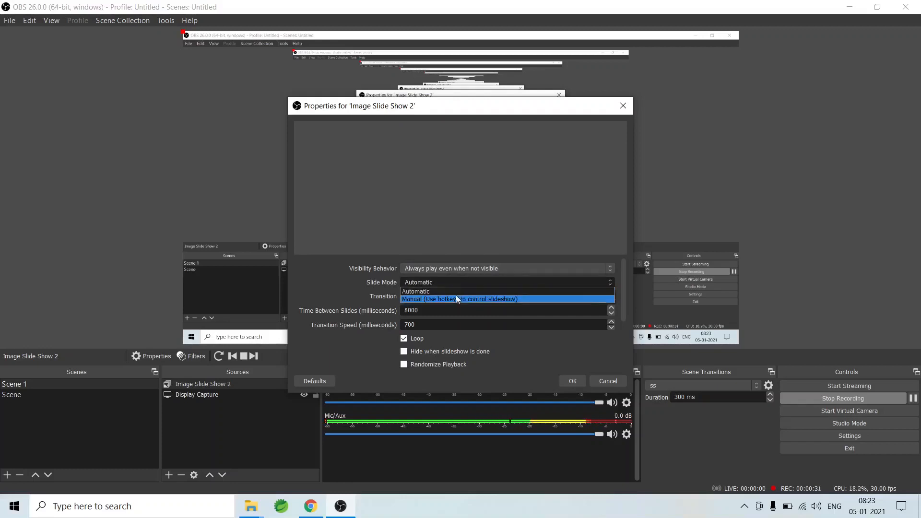
click(458, 300)
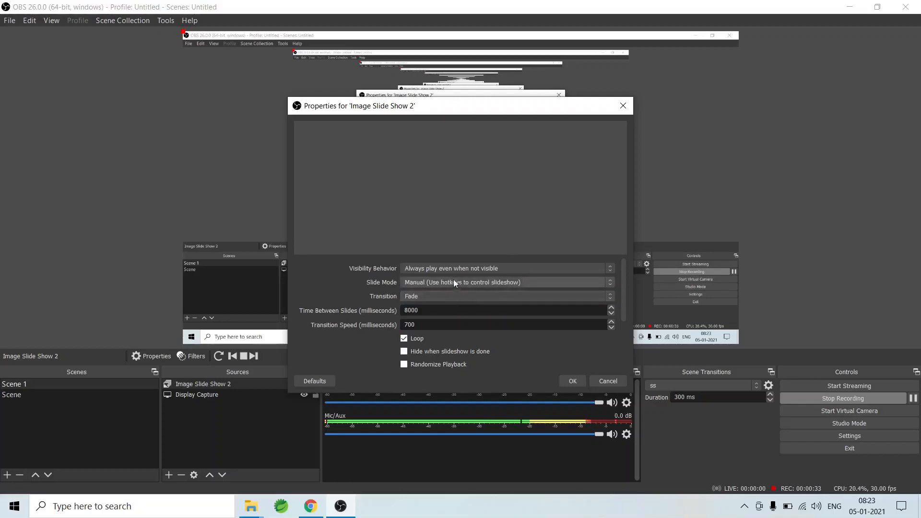
click(454, 282)
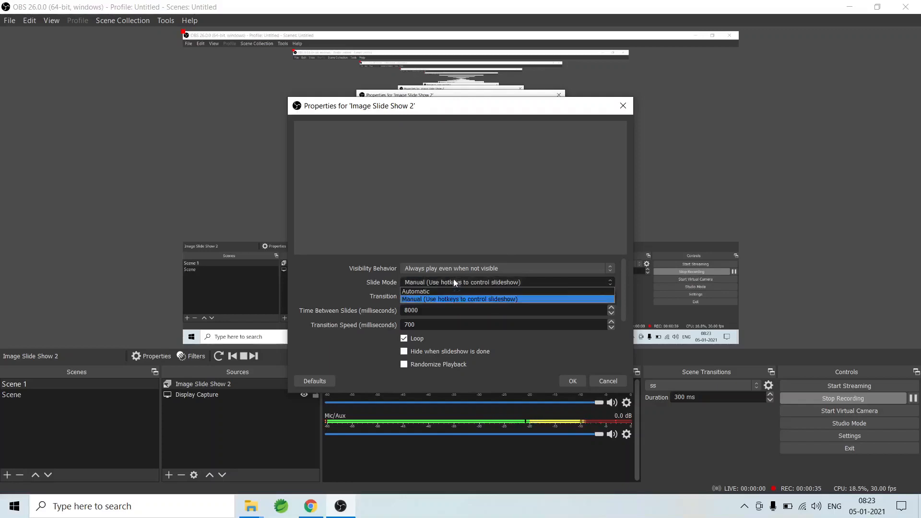
click(450, 292)
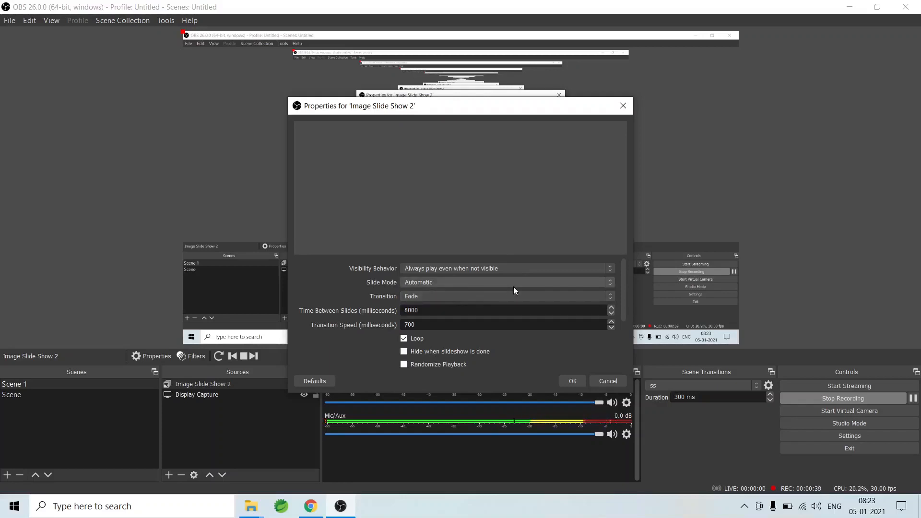
- Try assigning D as the hotkey for Show 'Image Slide Show' in the hotkey settings, and discard the change
click(848, 438)
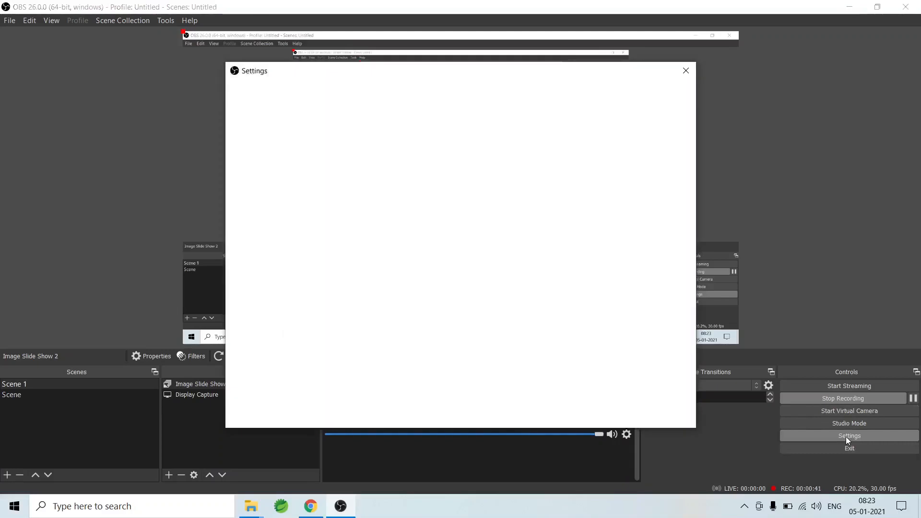
click(276, 208)
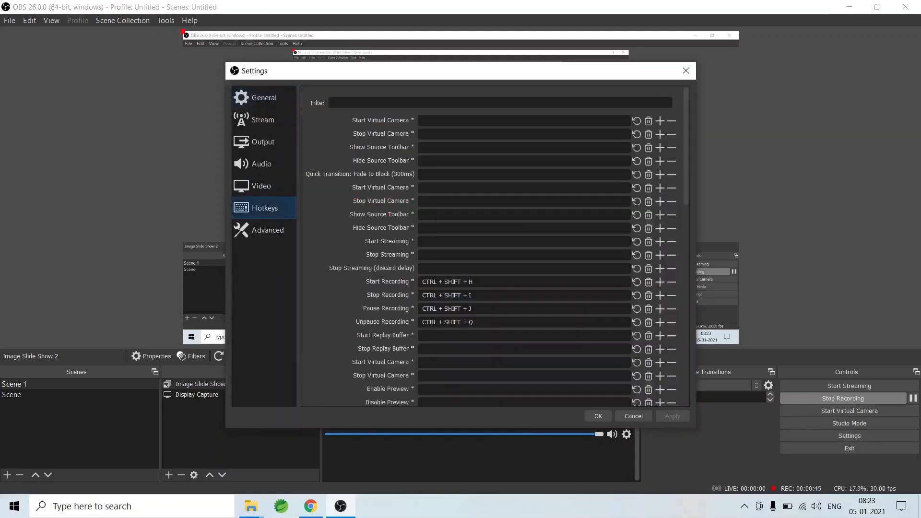
drag(687, 194, 711, 288)
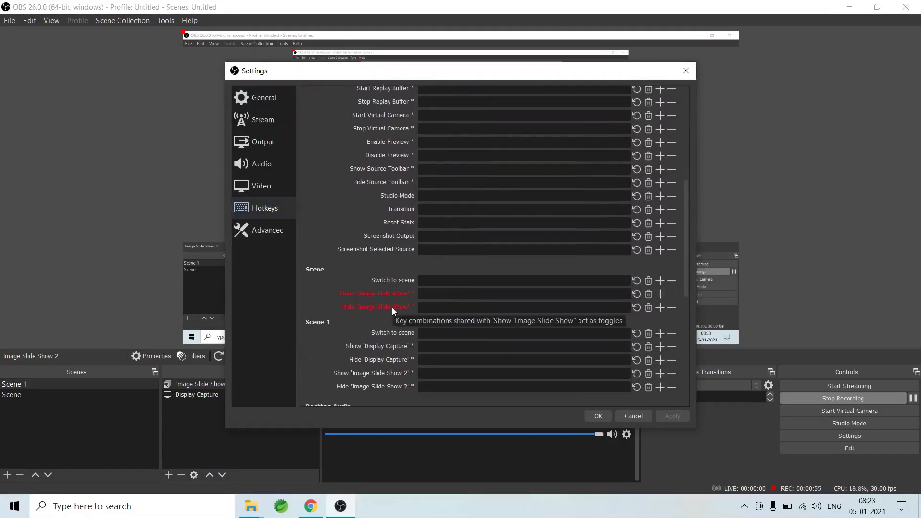
click(433, 297)
key(d)
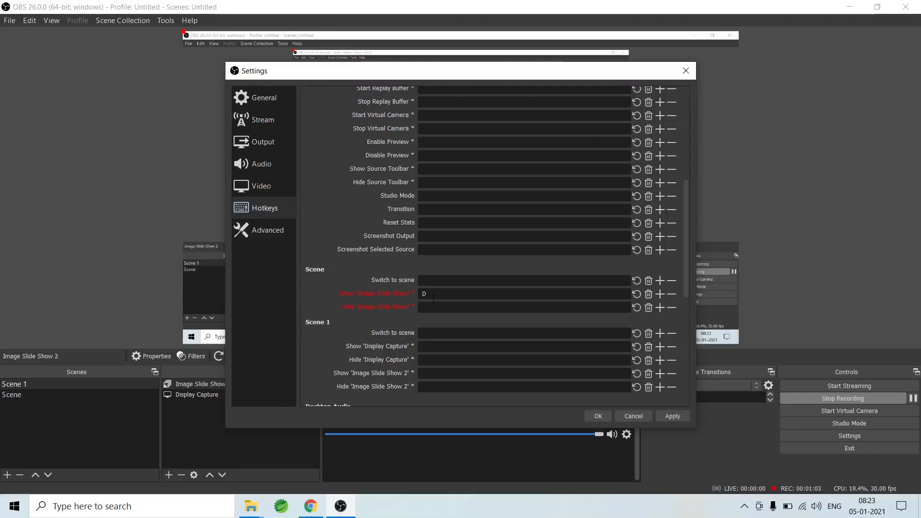
key(BackSpace)
click(633, 416)
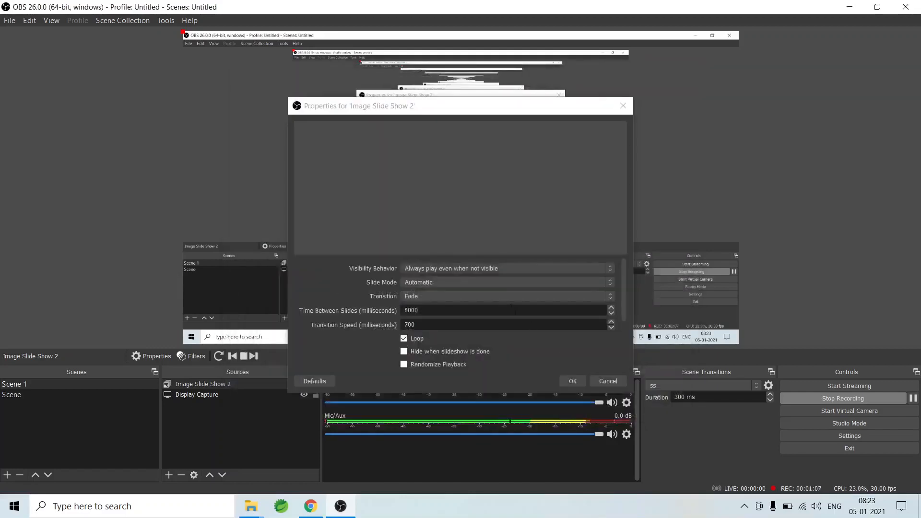
- Set the slide show's transition to Swipe and change its time between slides and transition speed
click(611, 297)
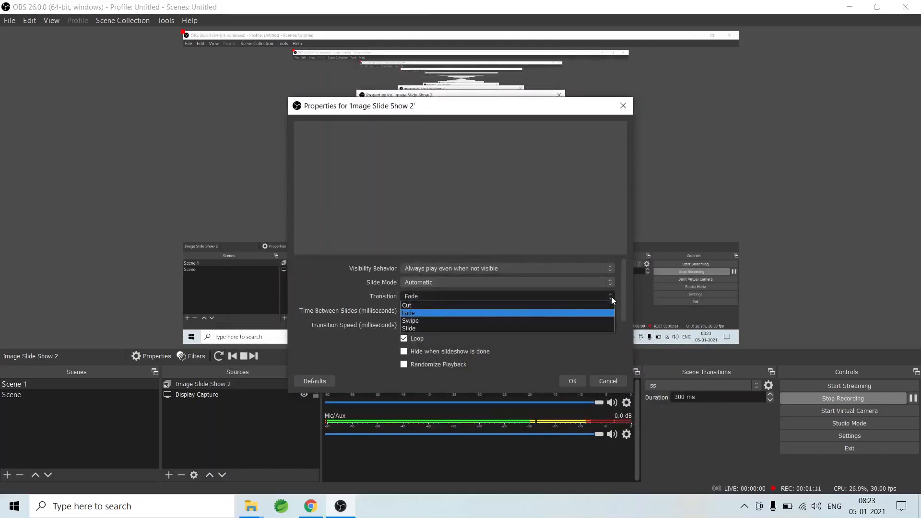
click(581, 321)
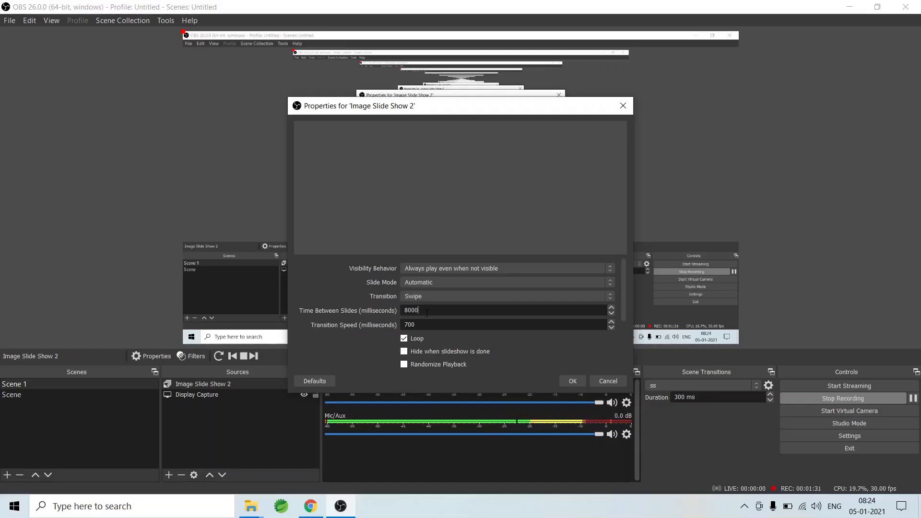
key(BackSpace)
key(BackSpace)
text(5)
click(423, 325)
key(BackSpace)
key(BackSpace)
text(80)
- Set the slide show's bounding size to 1920x1080
drag(625, 310, 630, 360)
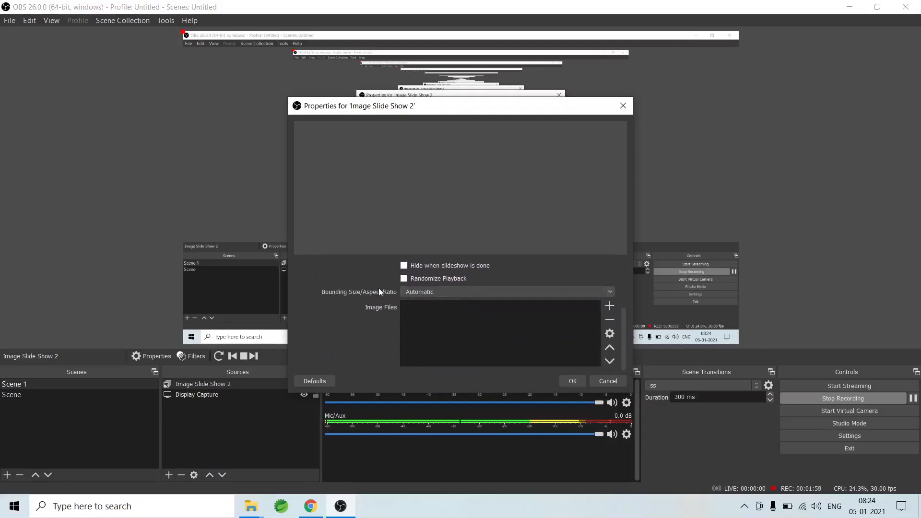
click(609, 291)
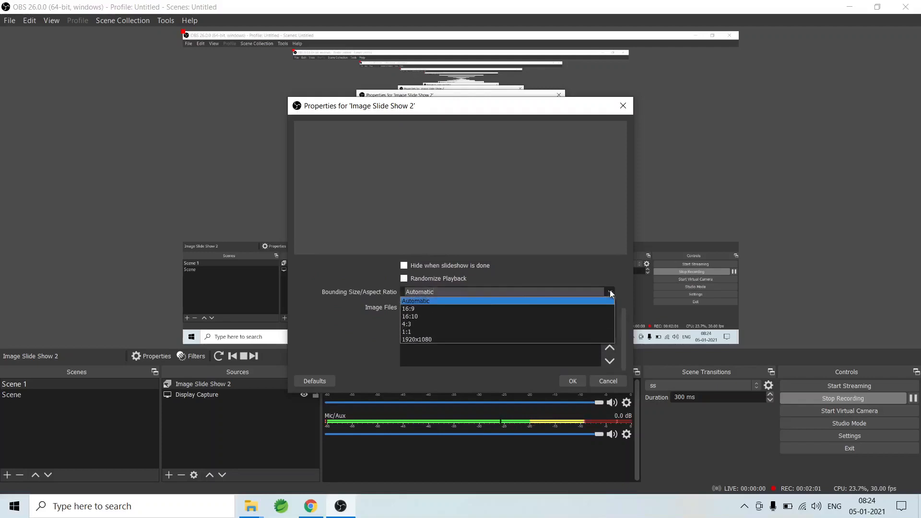
click(459, 340)
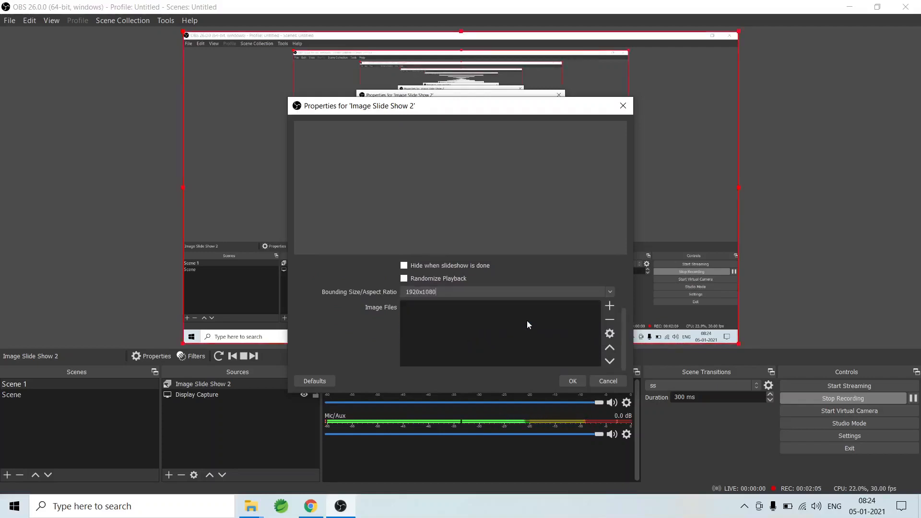
- Add the seven Downloads images from subscribe button through remux using obs to the slide show and apply its properties
click(610, 306)
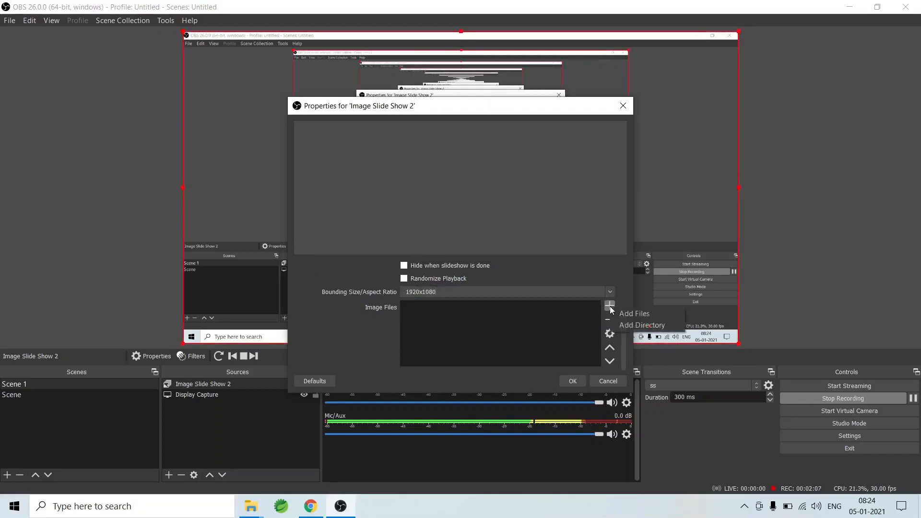
click(633, 313)
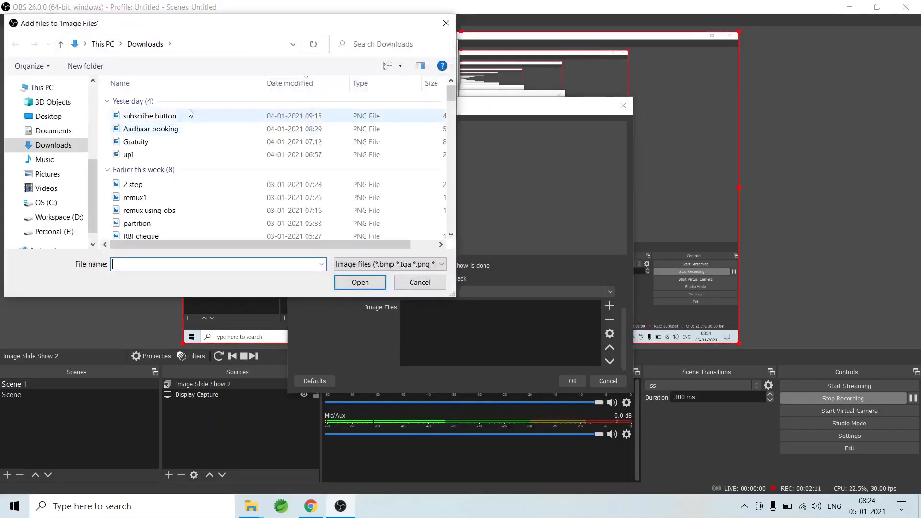
drag(188, 120, 178, 212)
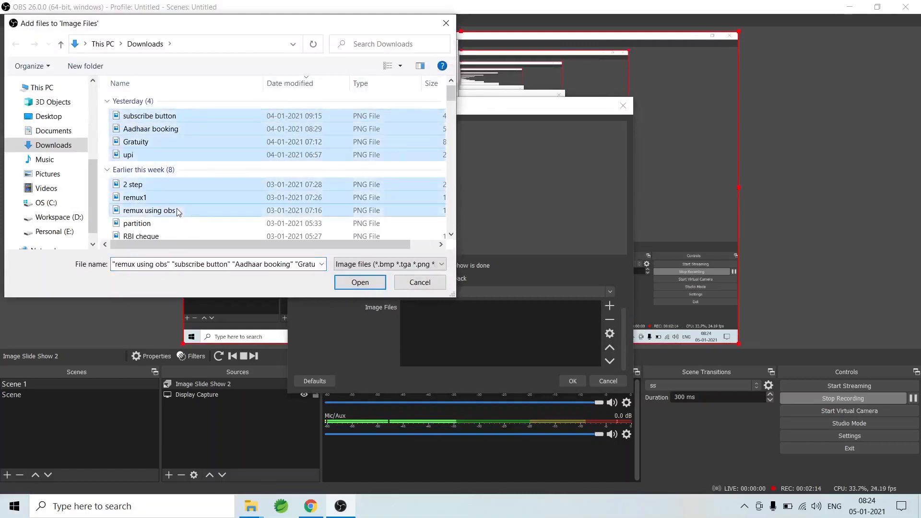
click(360, 282)
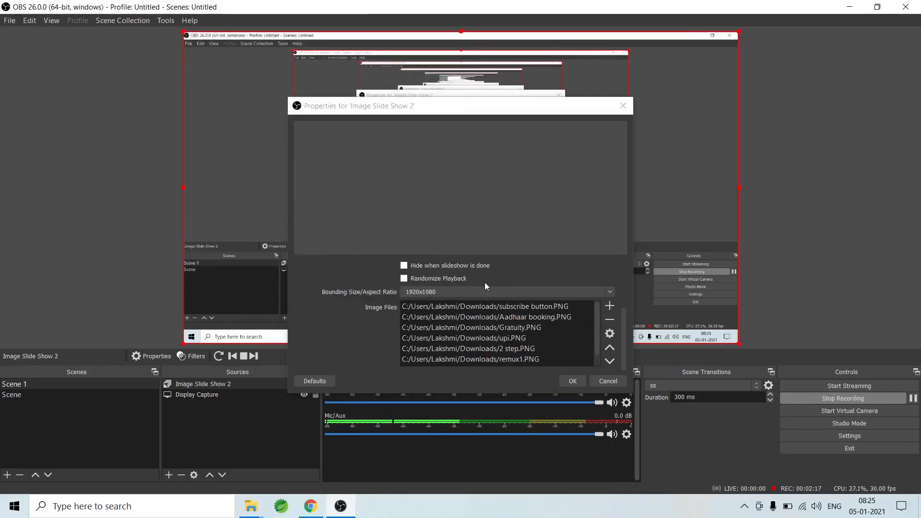
click(573, 380)
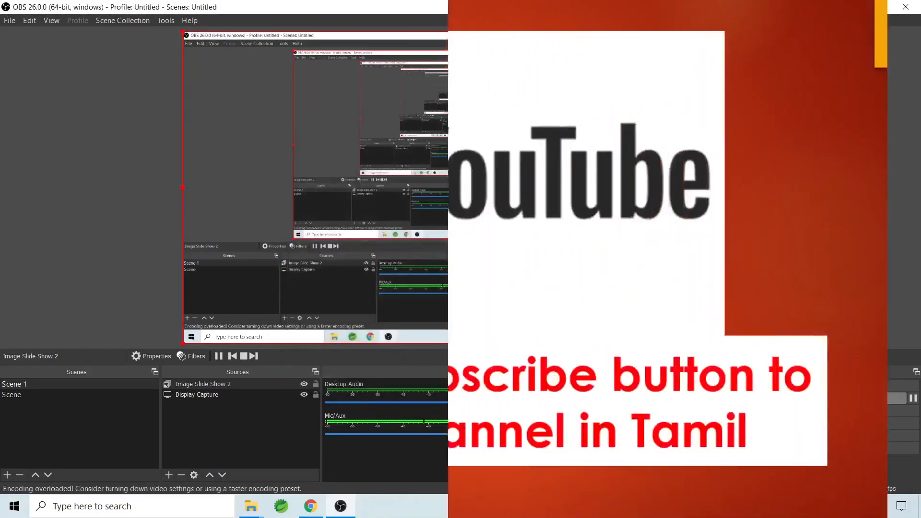
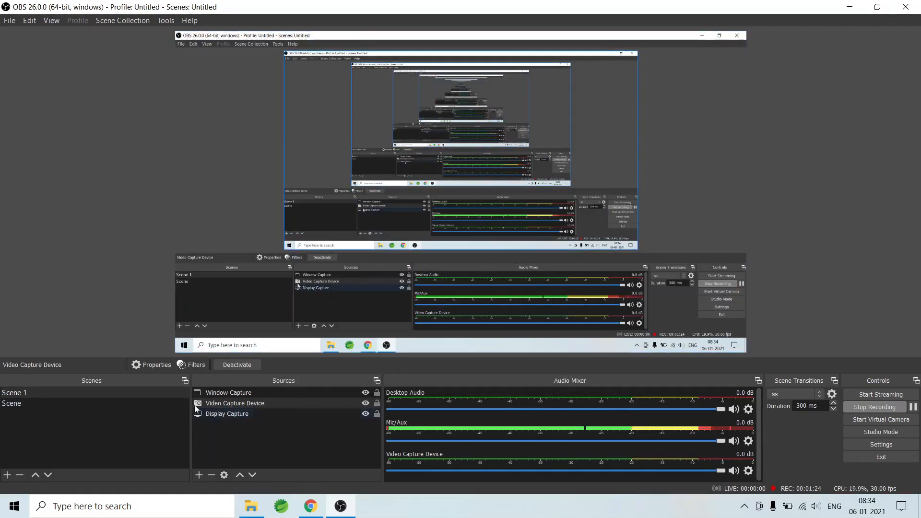
- Add a new scene named Scene 2 to the scene list
click(29, 407)
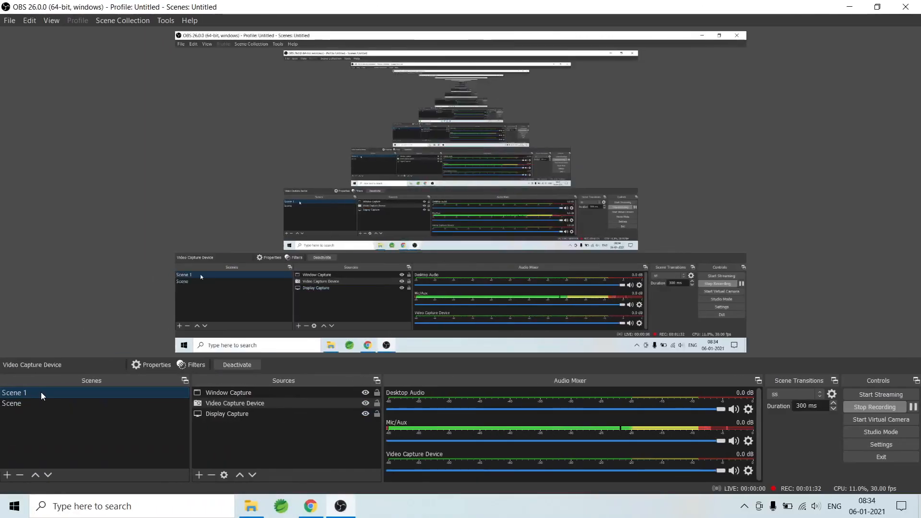
click(7, 475)
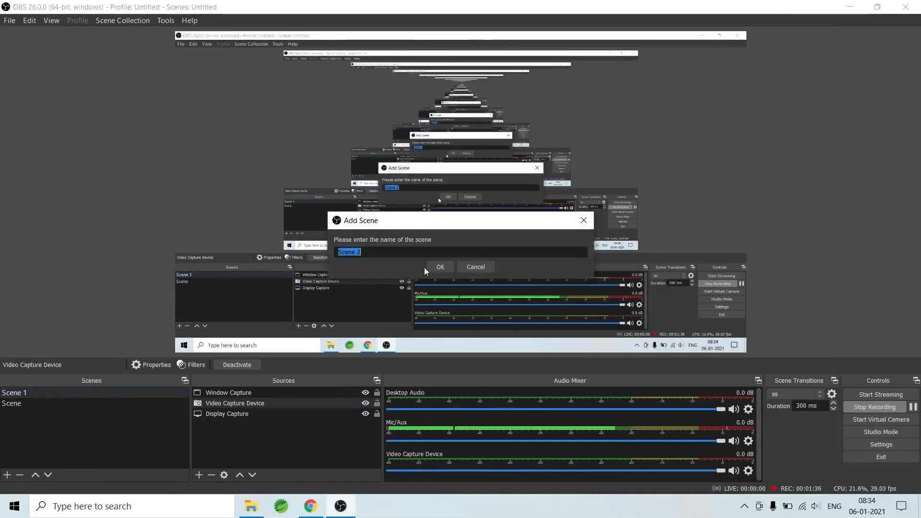
click(439, 267)
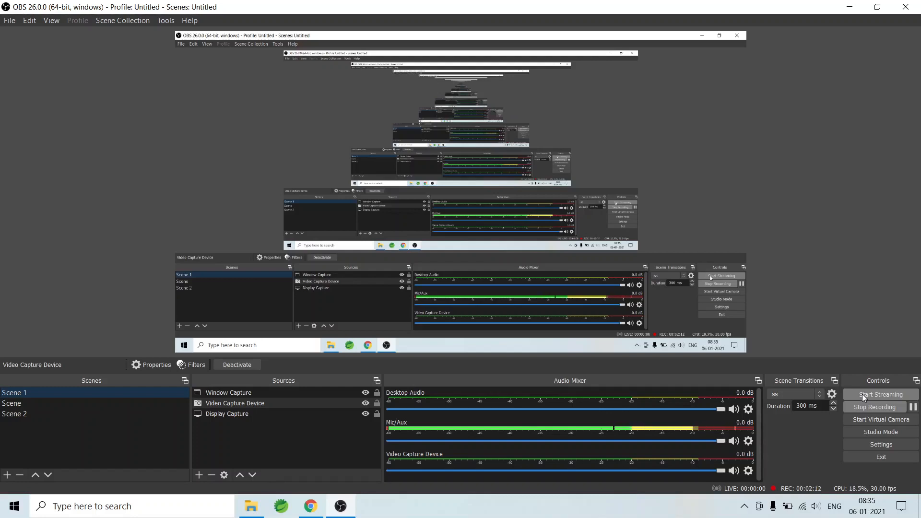
click(13, 22)
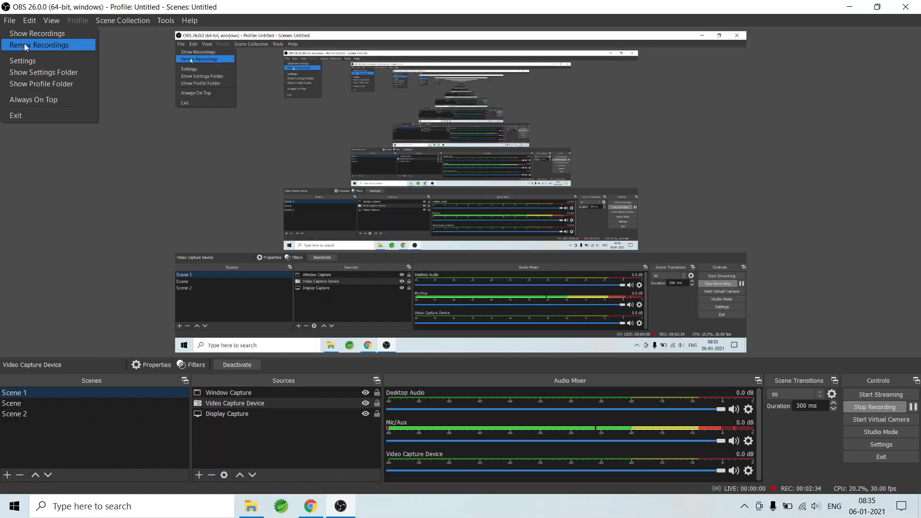
click(24, 43)
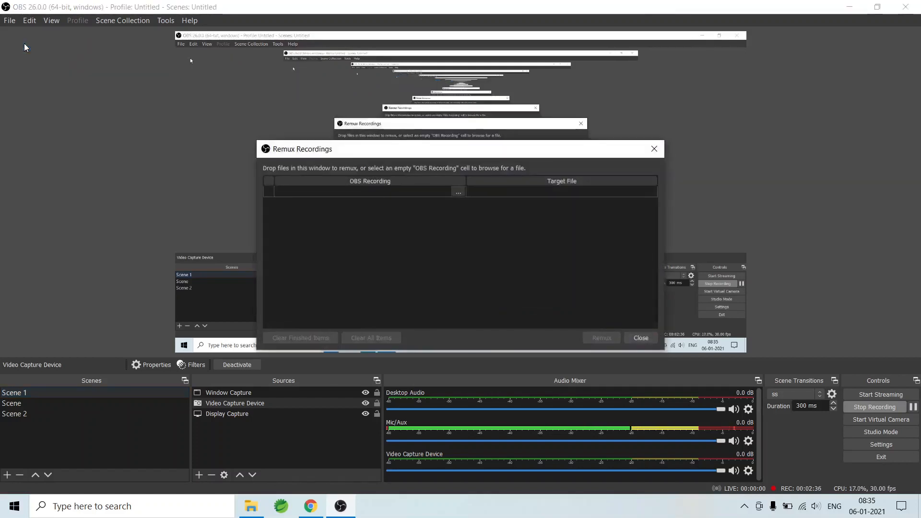
click(460, 193)
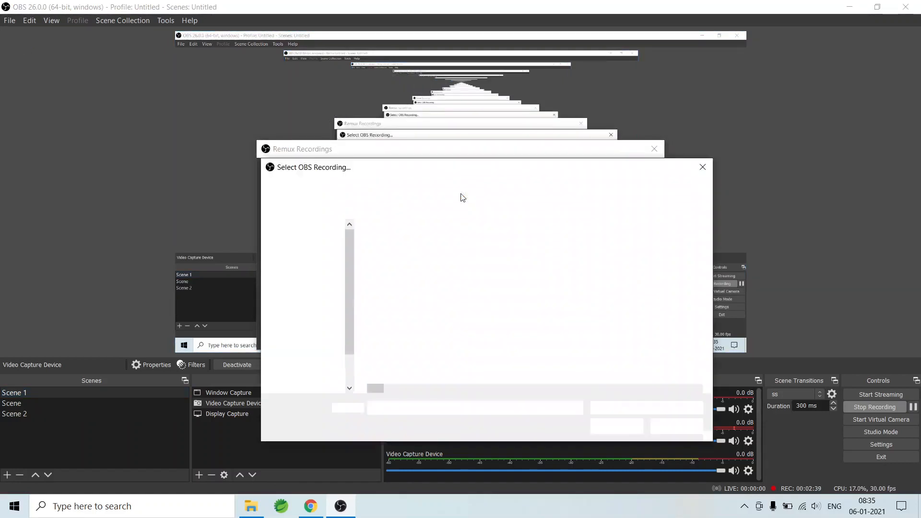
click(421, 291)
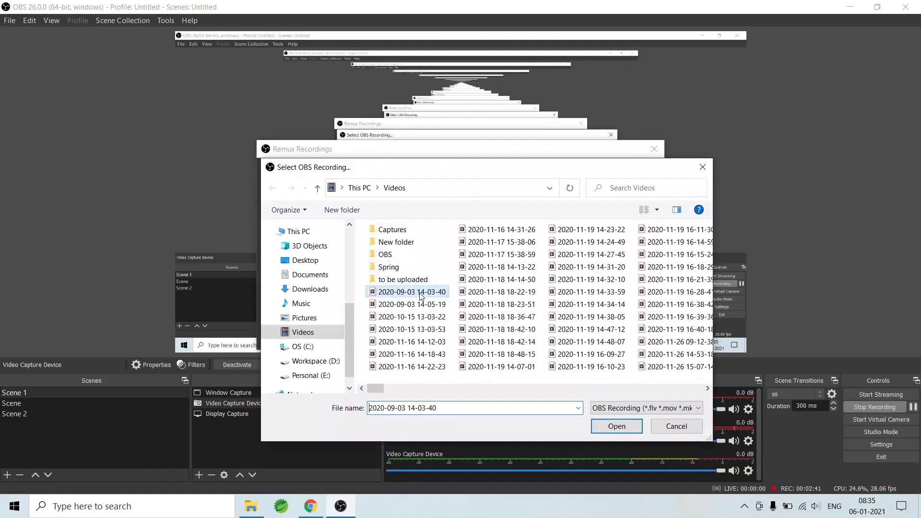
click(614, 426)
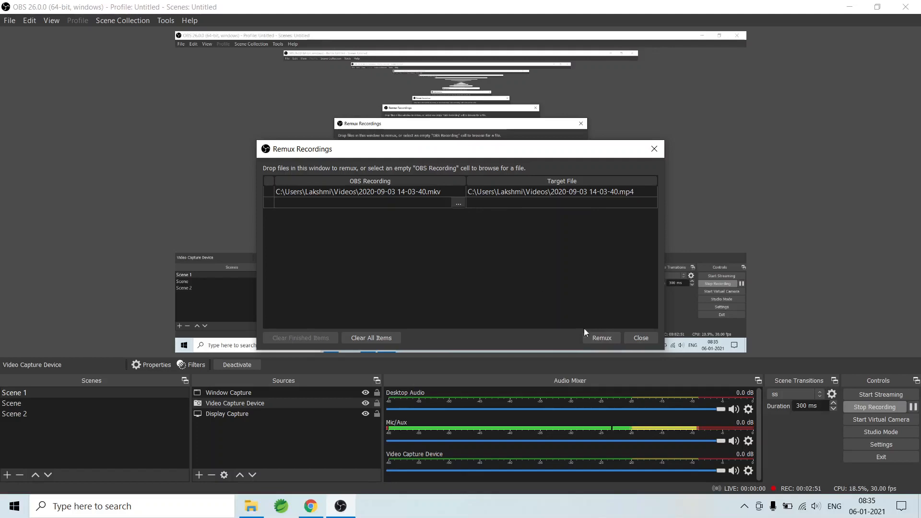
- Remux the loaded recording to MP4, replacing the existing target file, and close the remux dialog
click(913, 408)
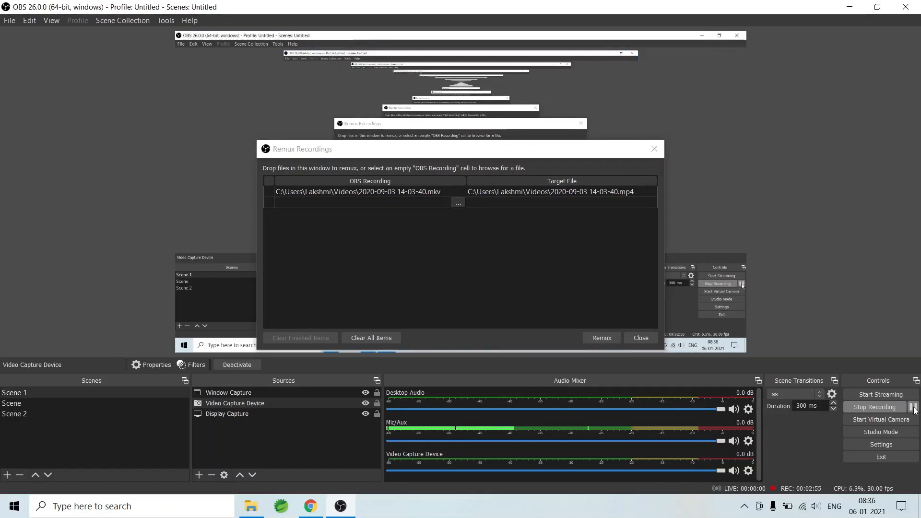
click(603, 337)
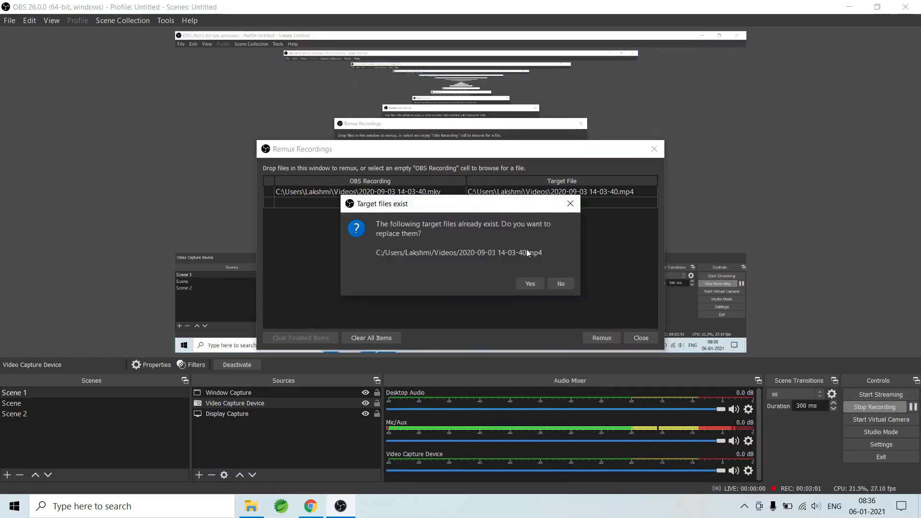
click(528, 284)
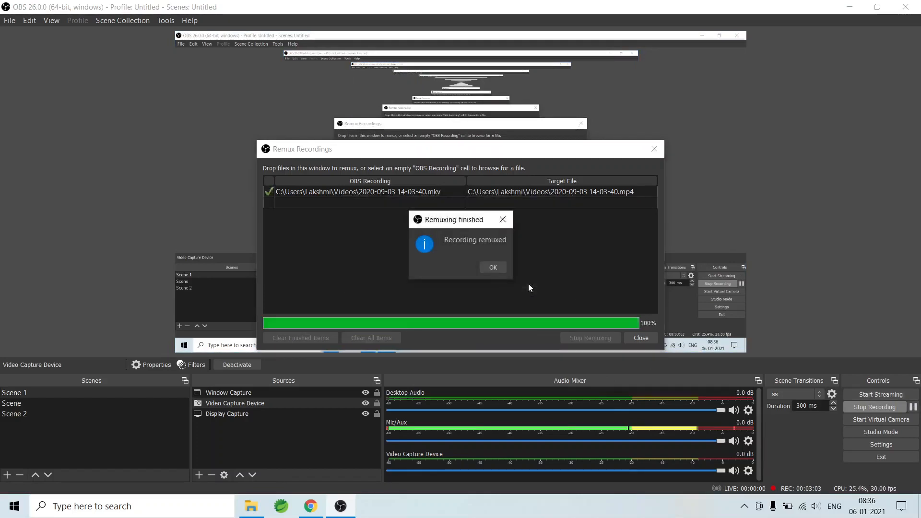
click(494, 271)
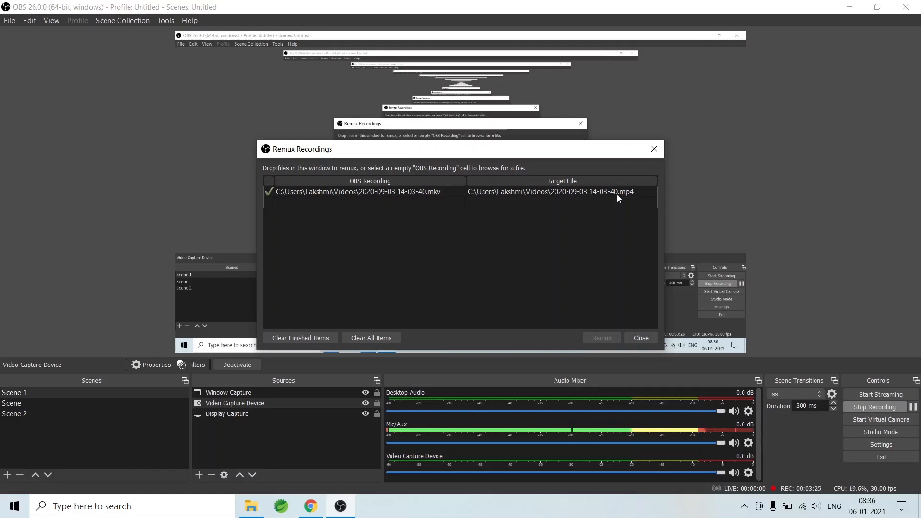
click(643, 340)
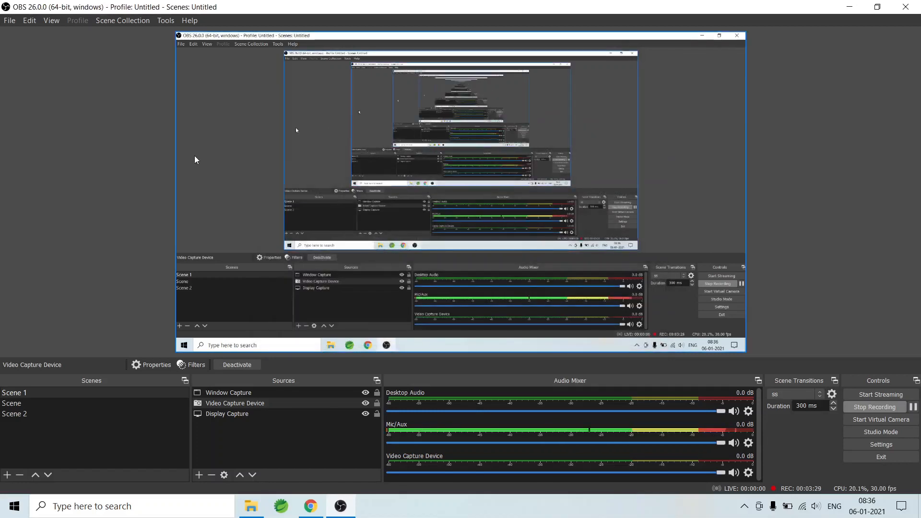
- Hide the Controls dock from the main window
click(52, 21)
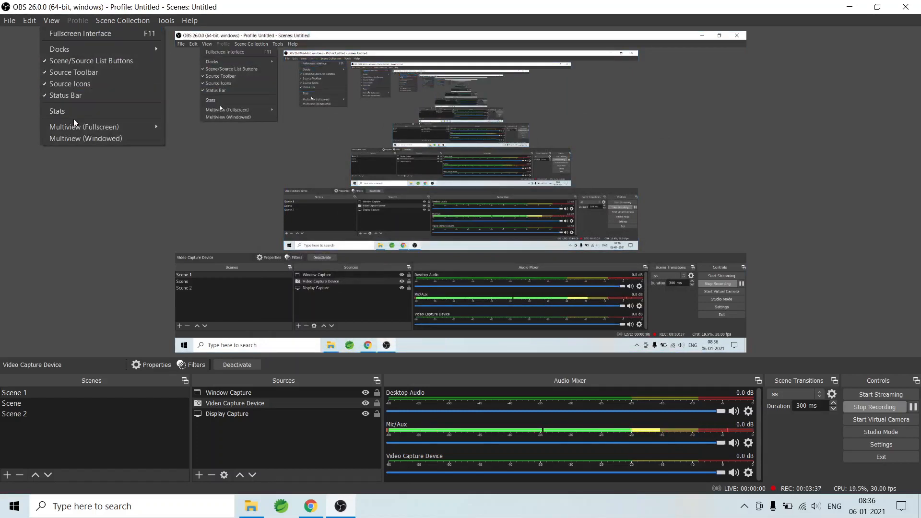
mouse_move(88, 125)
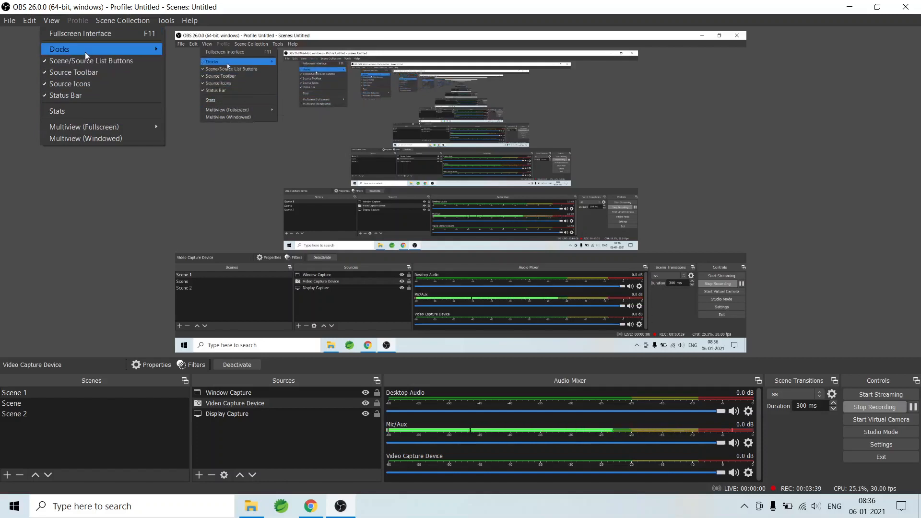
mouse_move(86, 51)
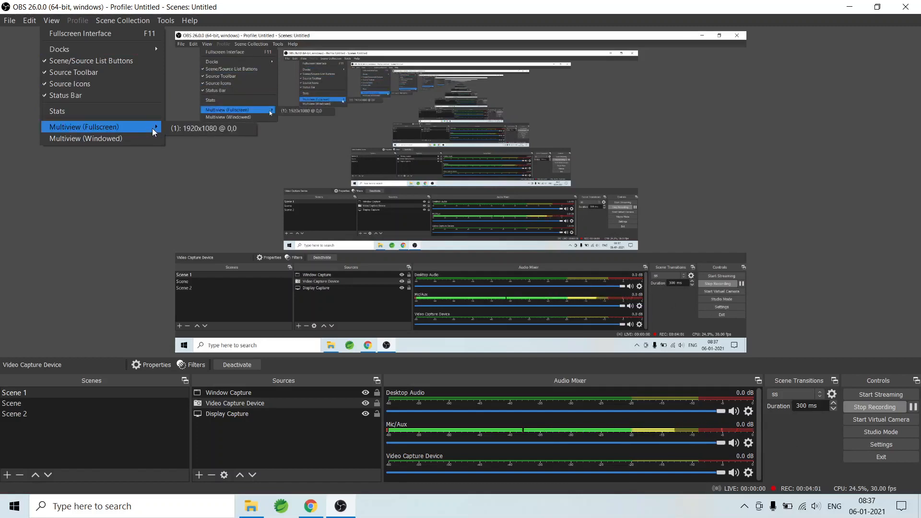
mouse_move(148, 53)
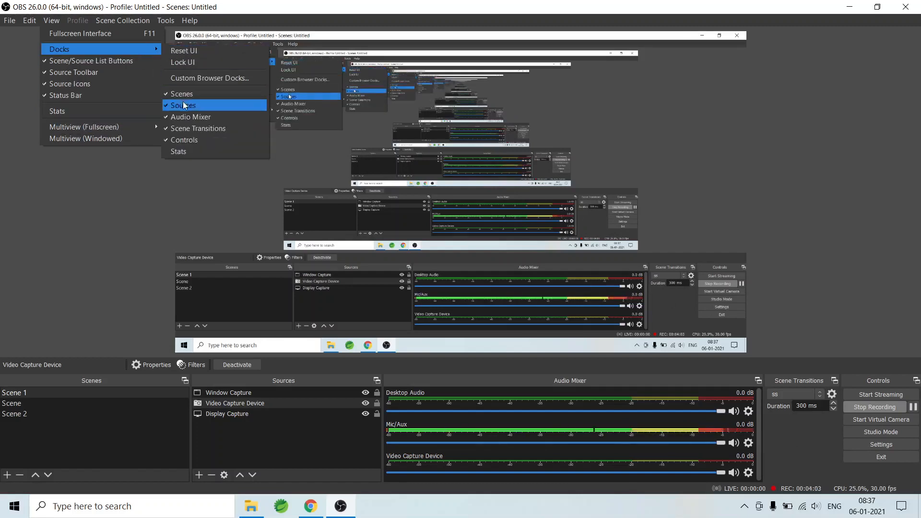
click(187, 137)
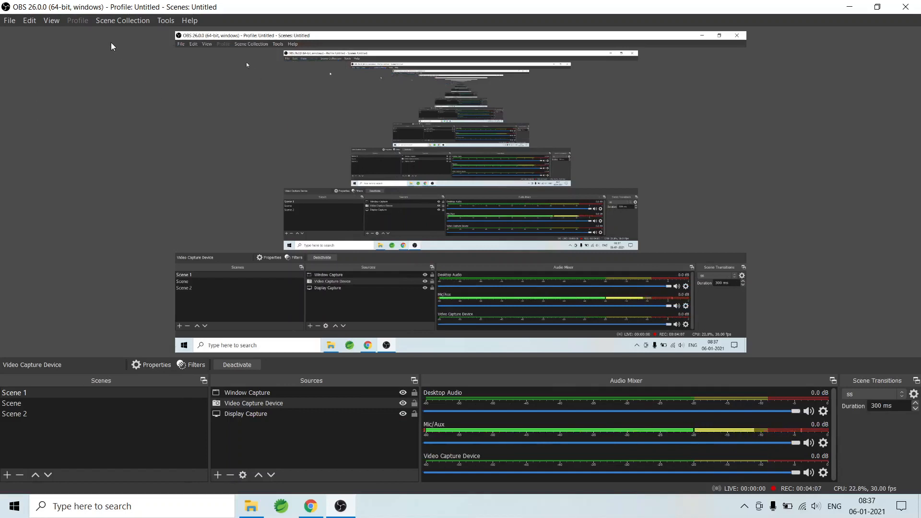
- Restore the hidden Controls dock to the main window
click(45, 21)
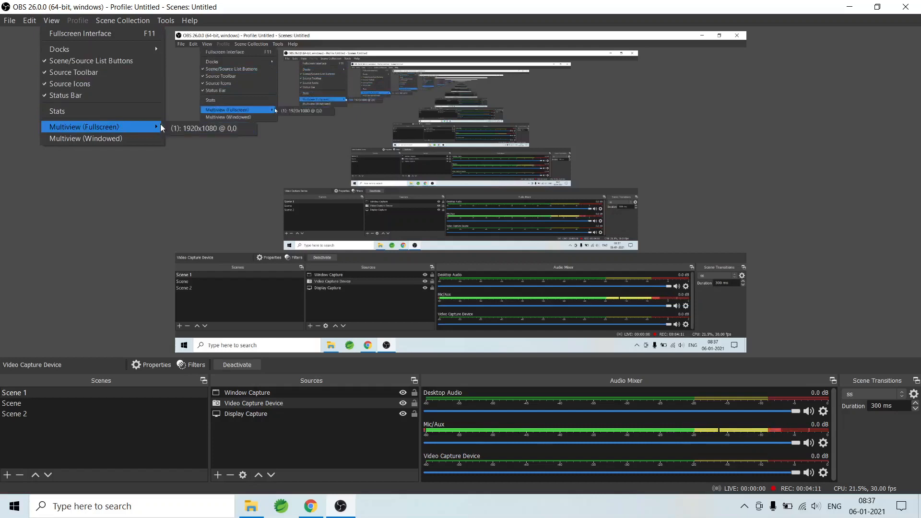
mouse_move(145, 47)
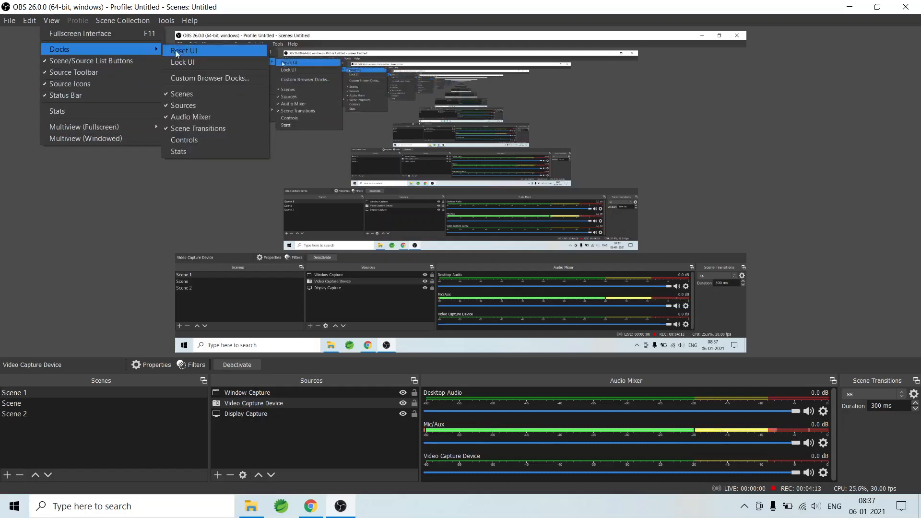
click(194, 139)
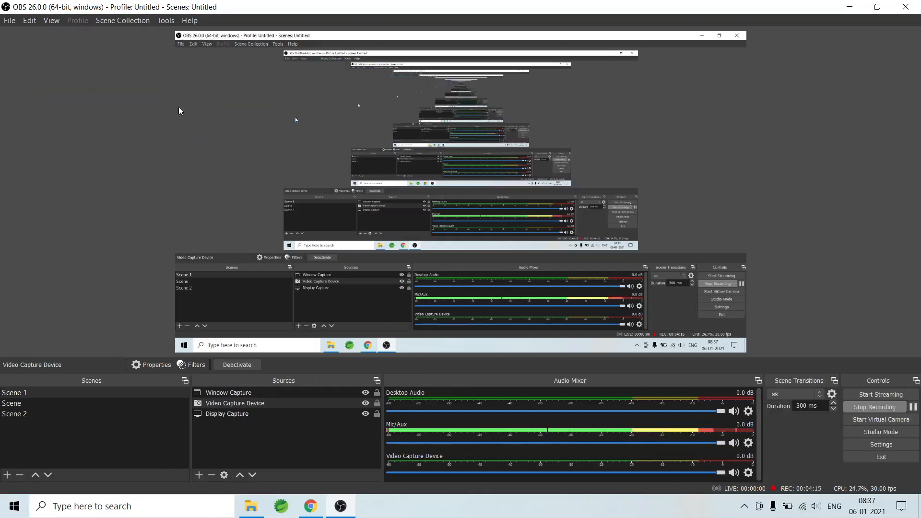
- Lock the UI so the docks cannot be moved
click(53, 21)
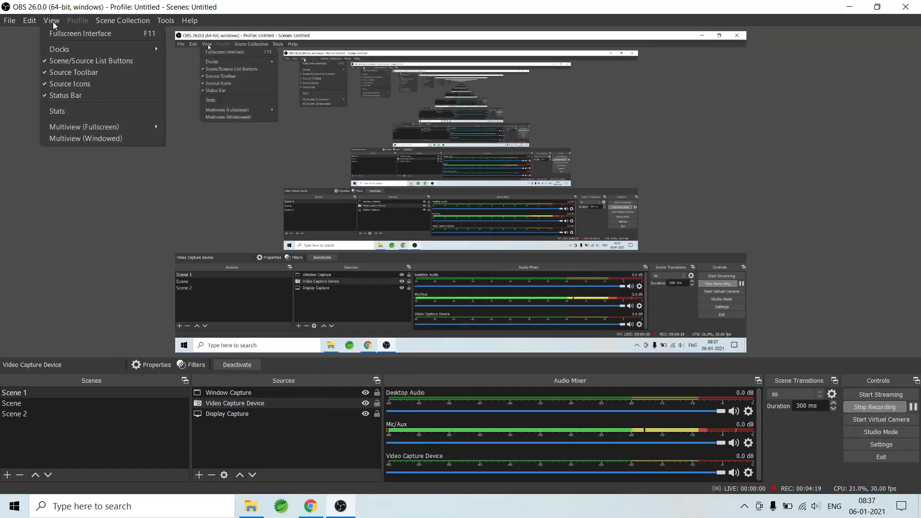
mouse_move(134, 47)
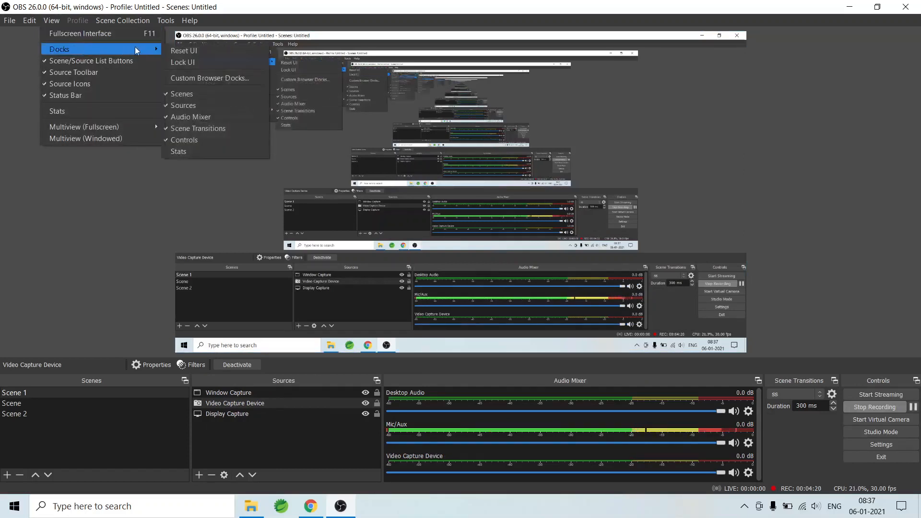
click(179, 62)
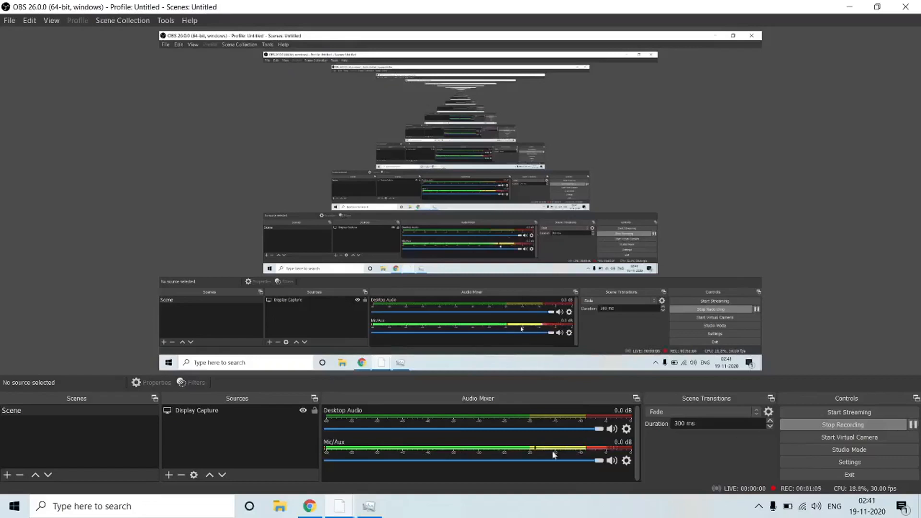
- Open Task Manager, inspect the actions offered for the first running OBS Studio entry, and minimize Task Manager
key(ctrl+shift+Escape)
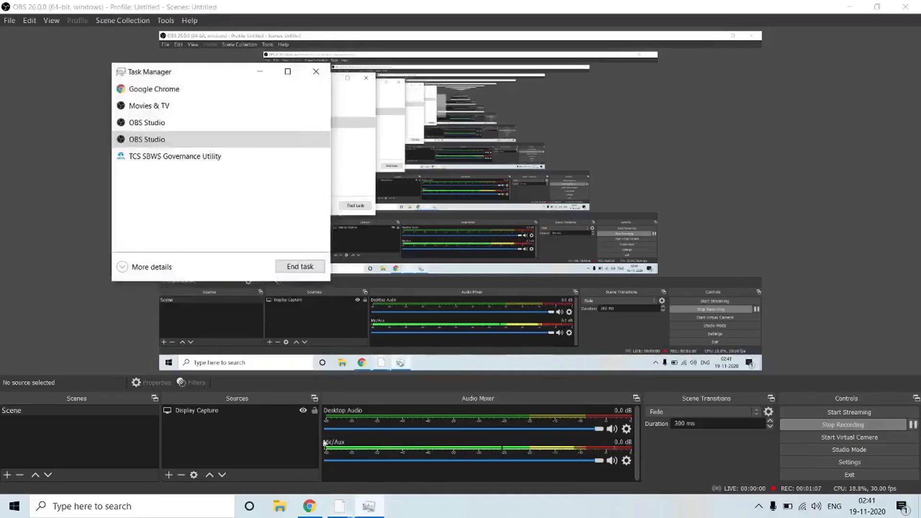
click(190, 124)
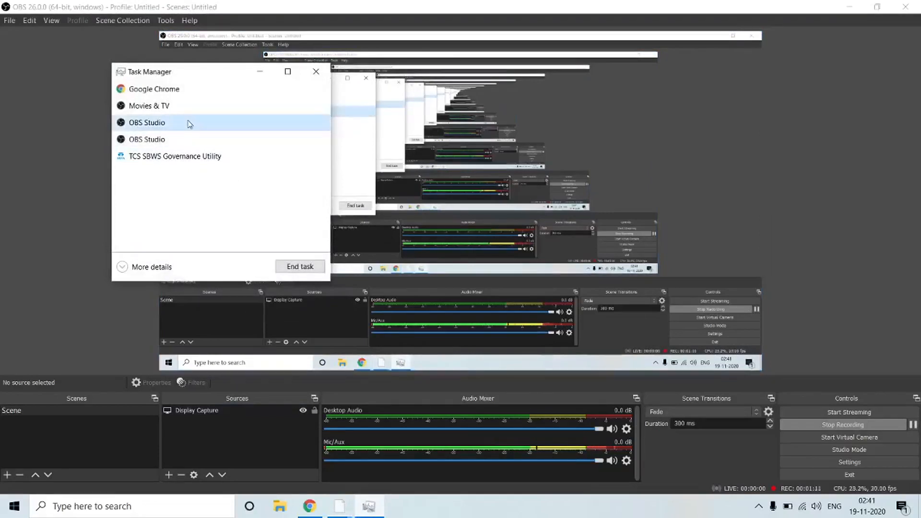
right_click(189, 124)
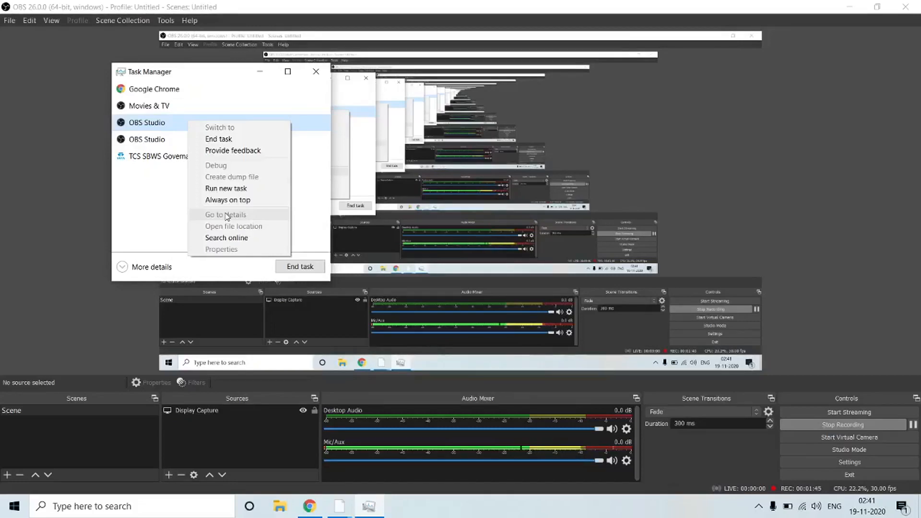
click(260, 71)
click(260, 72)
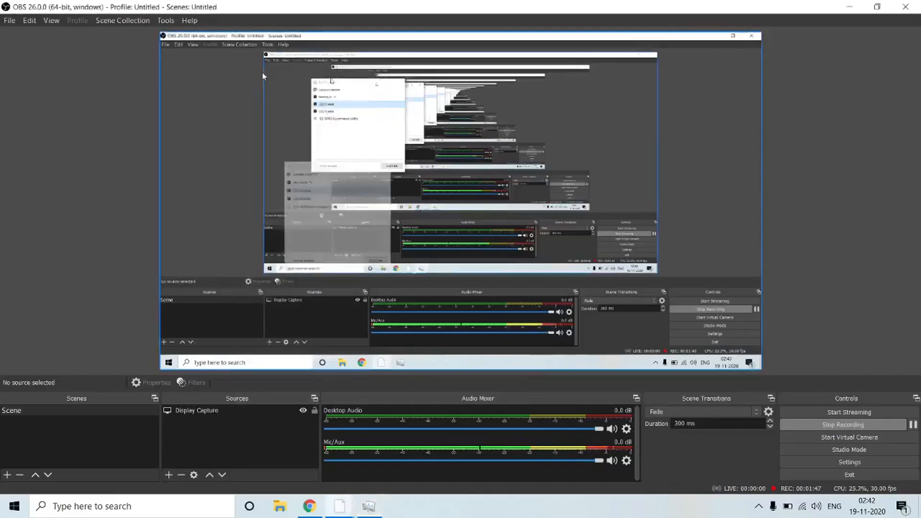
- Open the settings and review the Output, Audio and Video options
click(825, 464)
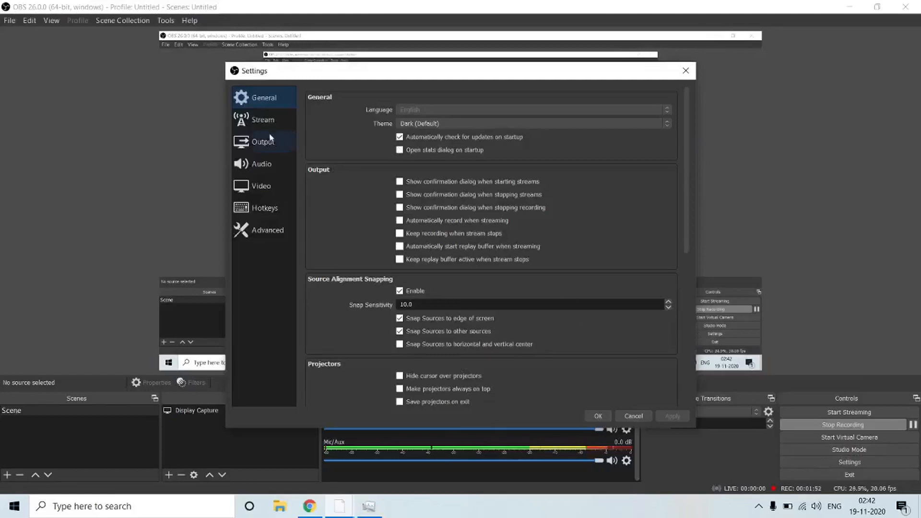
click(263, 143)
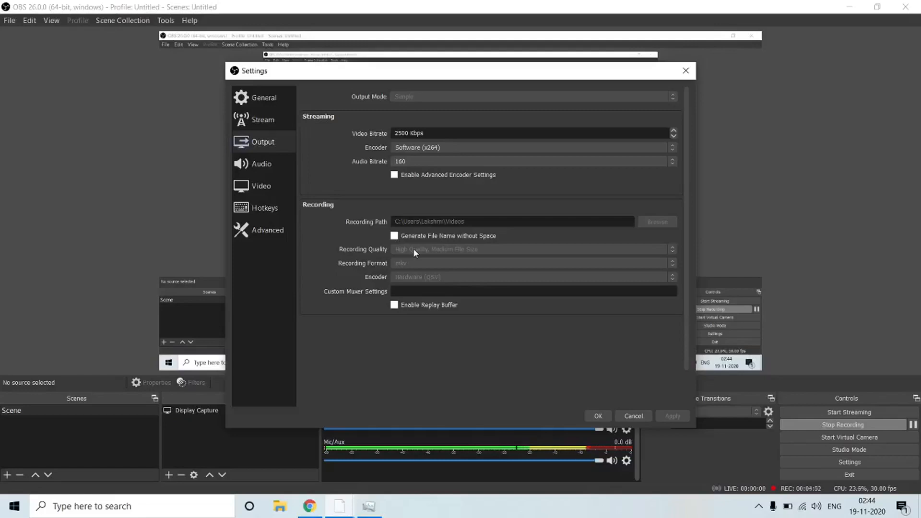
click(267, 165)
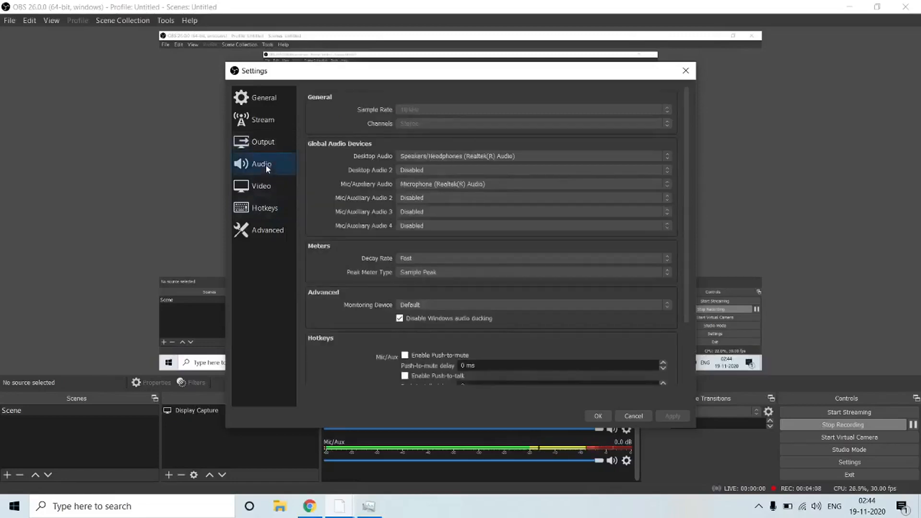
click(265, 184)
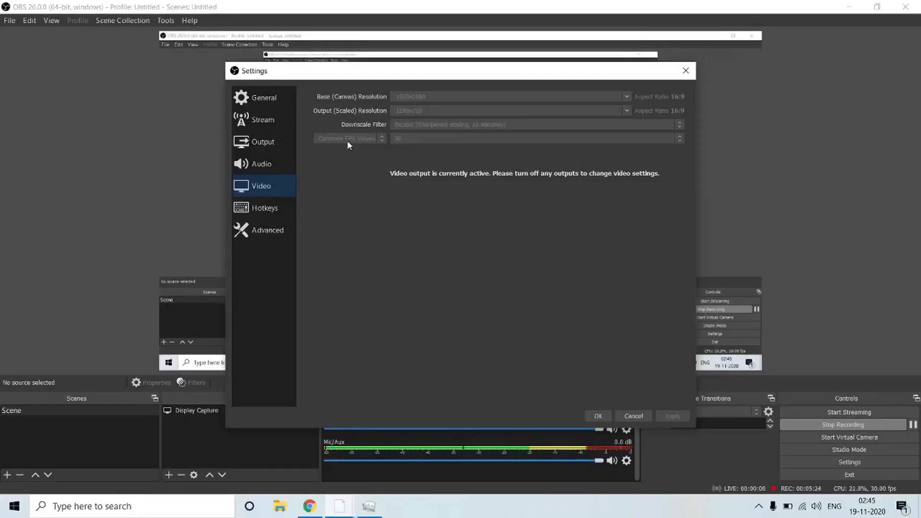
- Switch to the other OBS window and set the output mode to Advanced in its settings
click(345, 514)
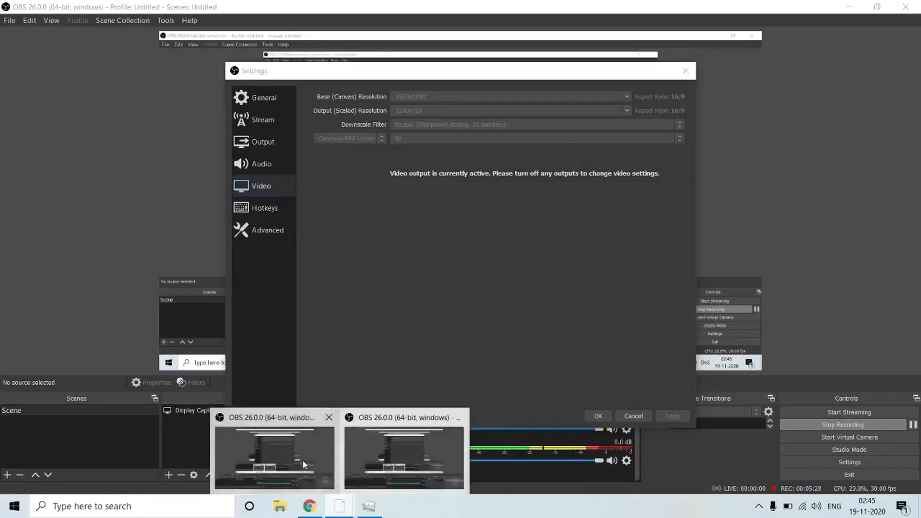
click(302, 460)
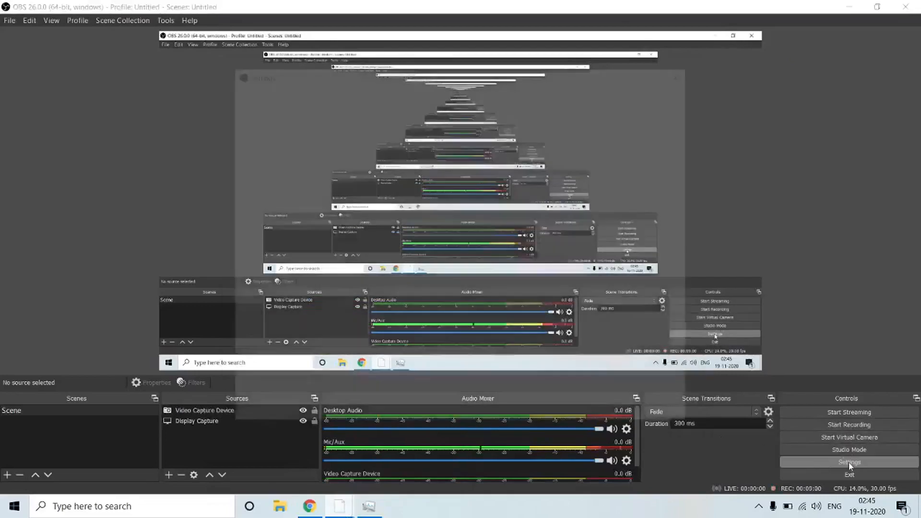
click(848, 463)
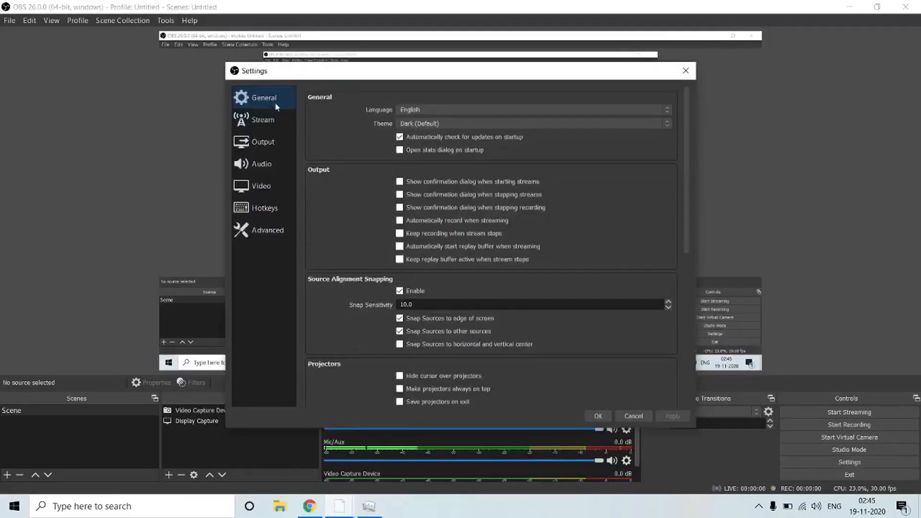
click(264, 141)
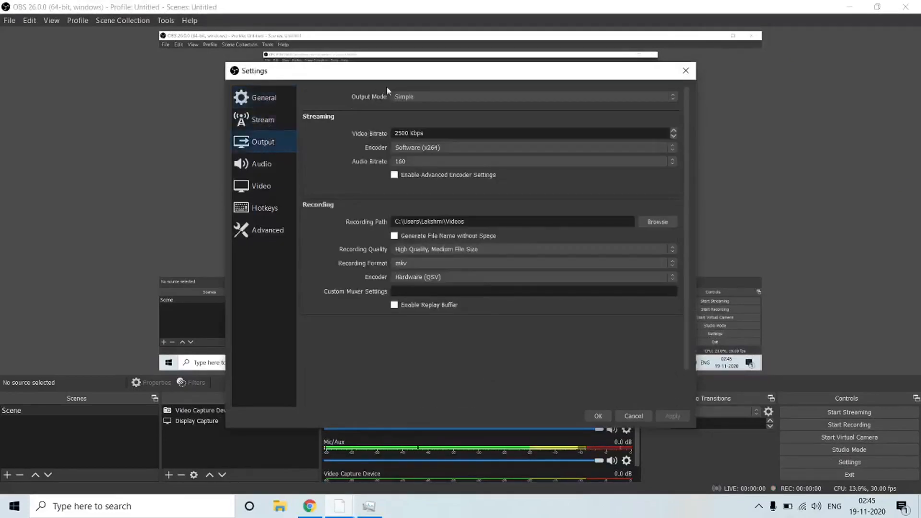
click(415, 96)
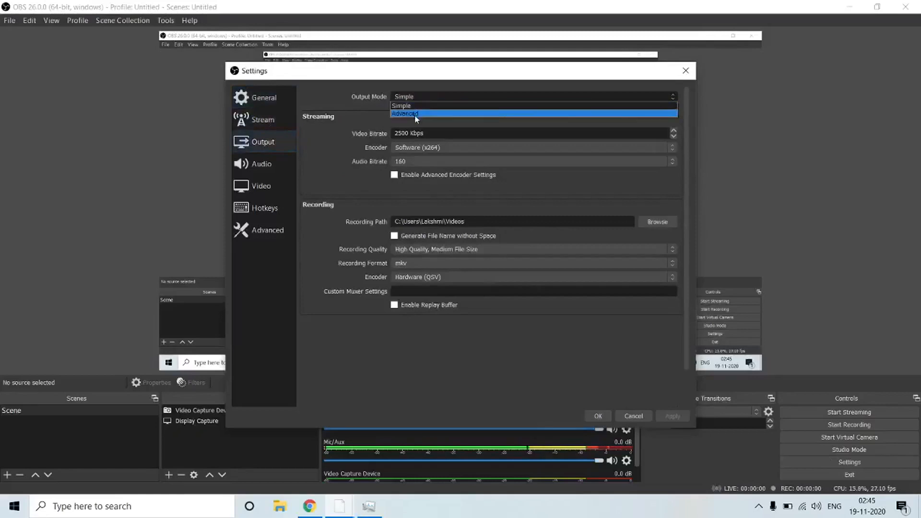
click(415, 114)
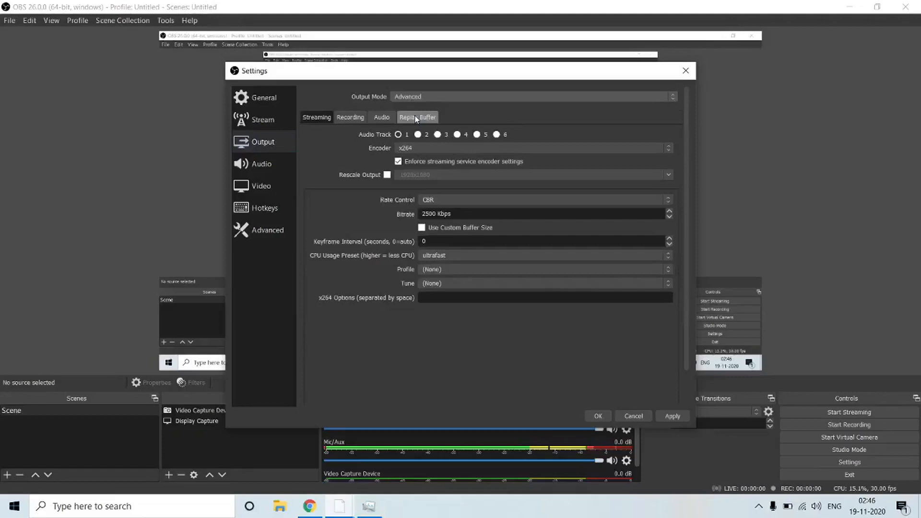
- Check the recording output options and set the streaming encoder's CPU usage preset to veryfast
click(349, 120)
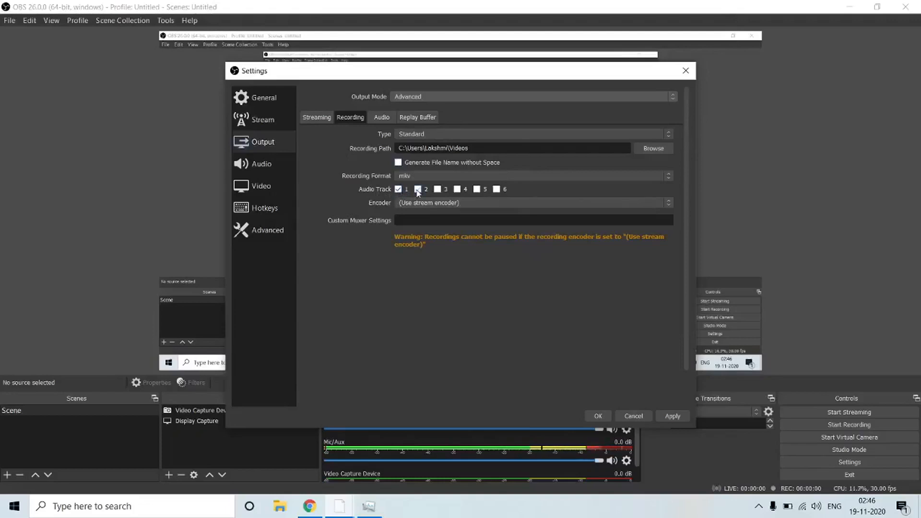
click(318, 119)
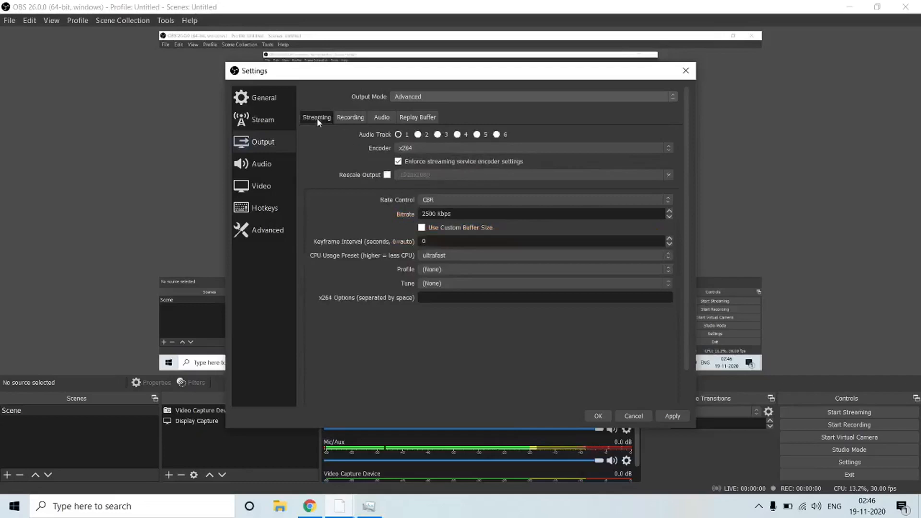
click(451, 255)
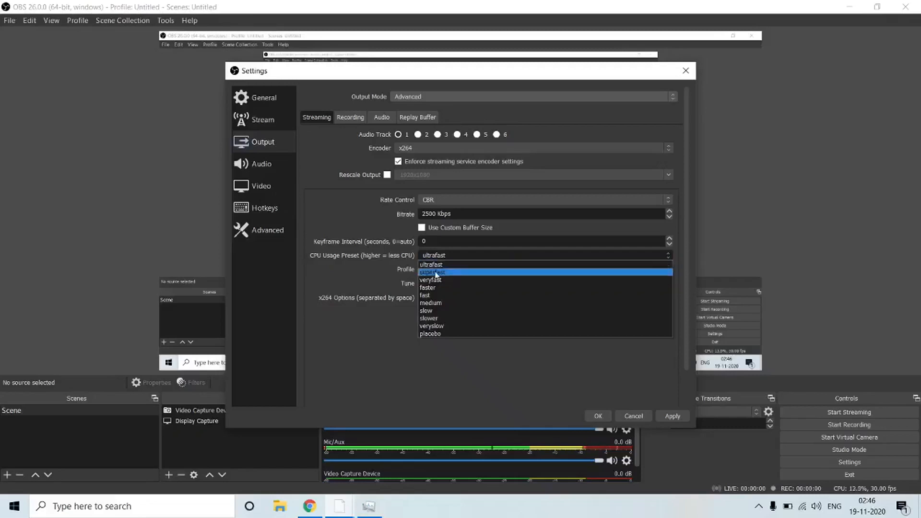
click(436, 281)
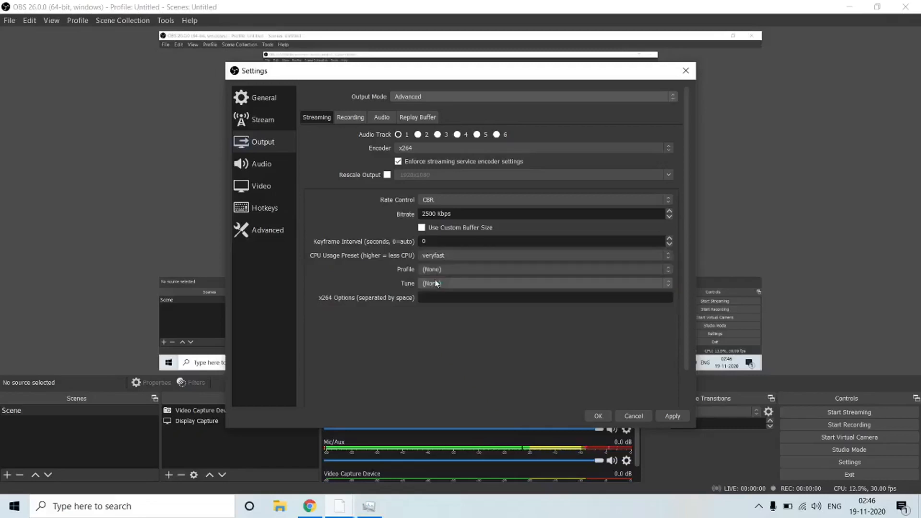
click(443, 255)
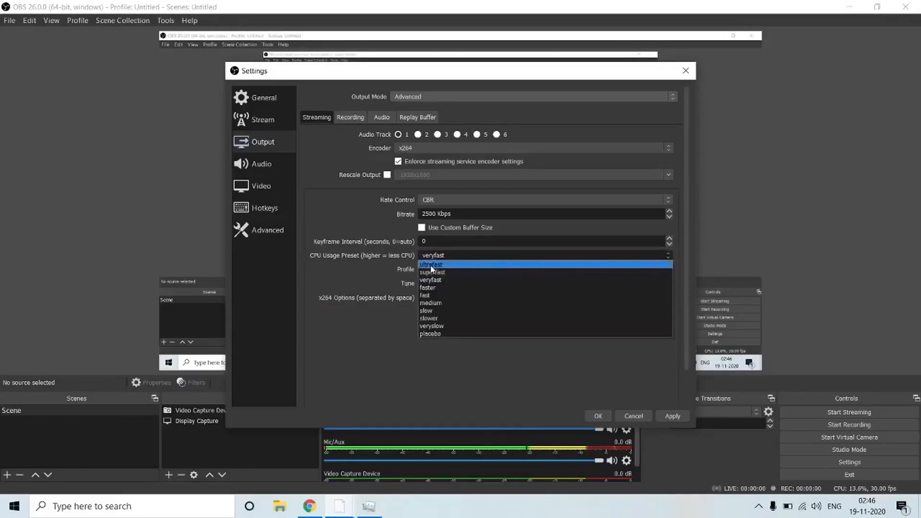
- Review the available scaled output resolutions in the video settings, then apply the settings changes and close the settings
click(261, 190)
click(261, 190)
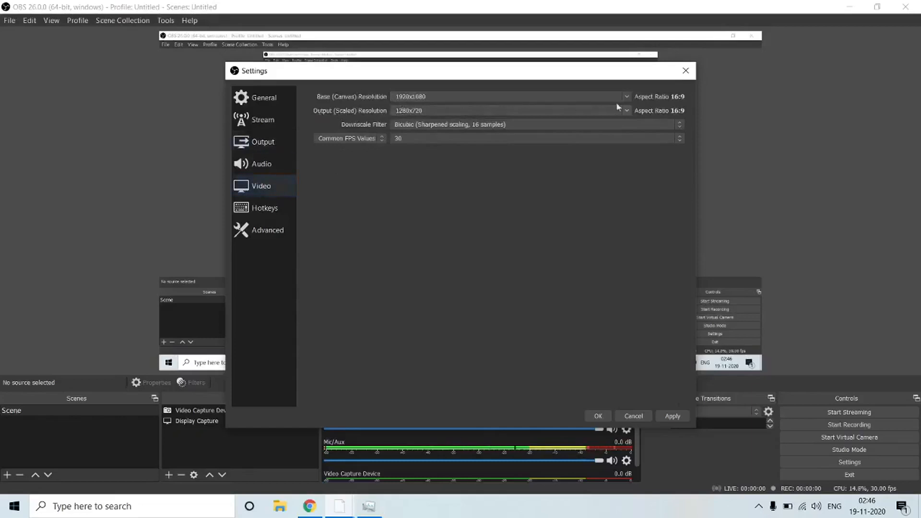
click(626, 111)
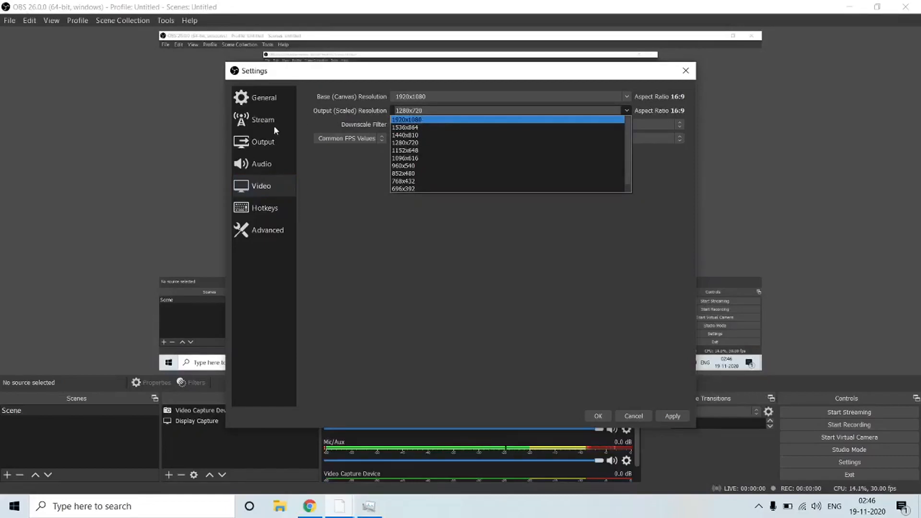
click(272, 143)
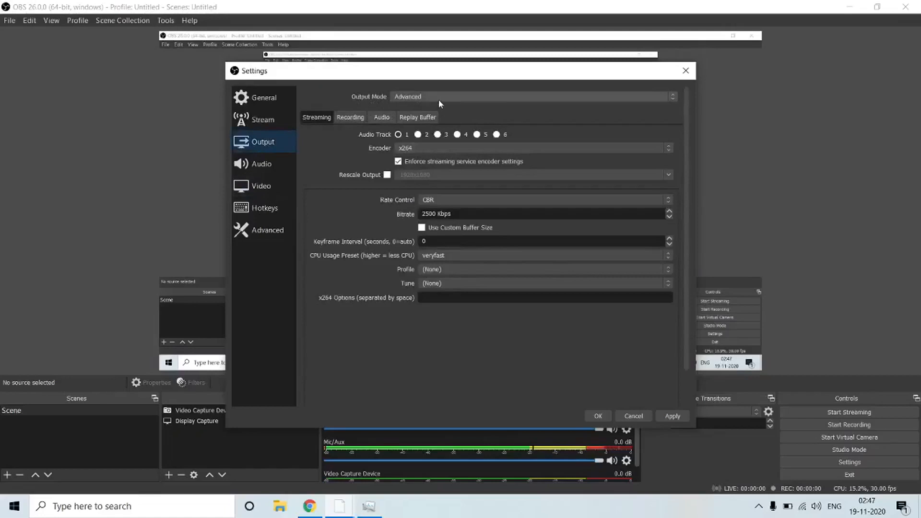
click(669, 422)
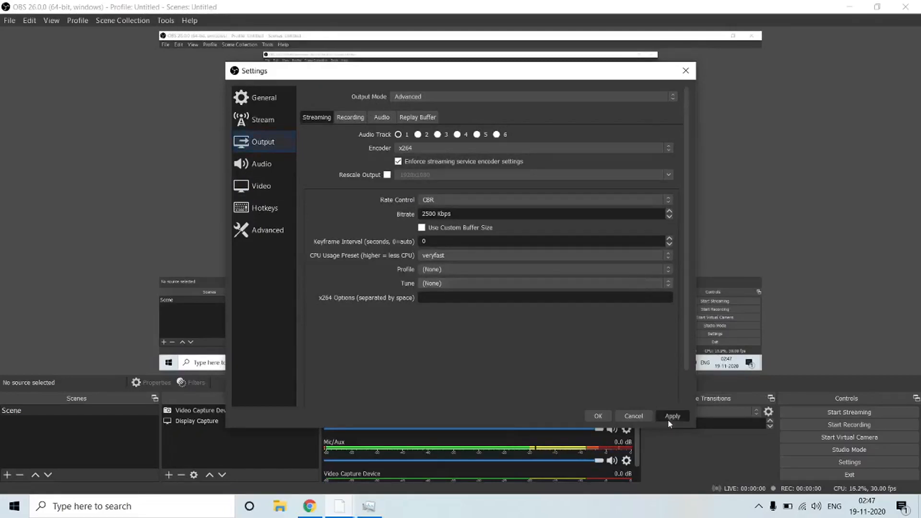
click(597, 417)
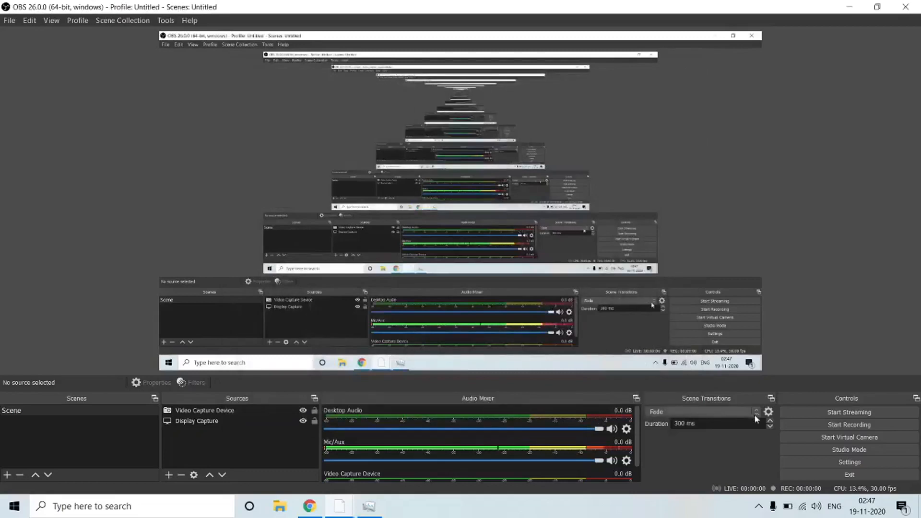
- Start recording the current scene and bring up Task Manager
click(815, 423)
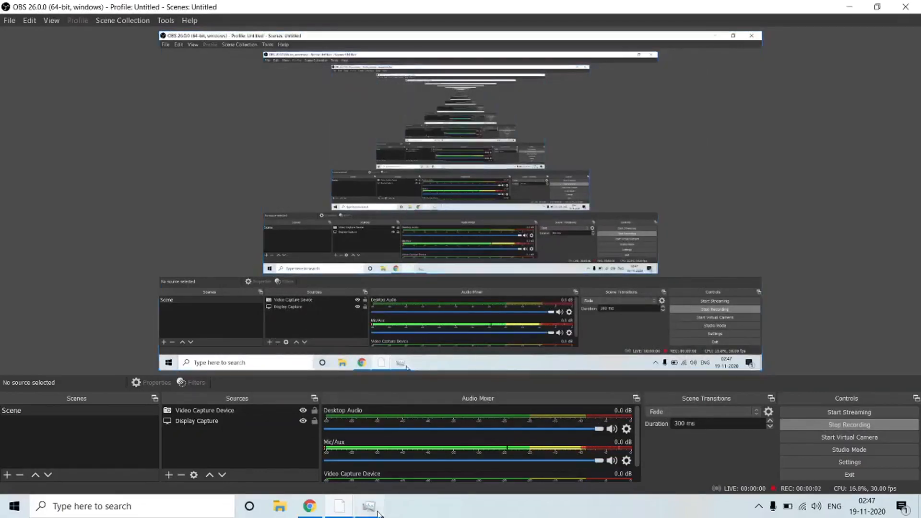
key(ctrl+shift+Escape)
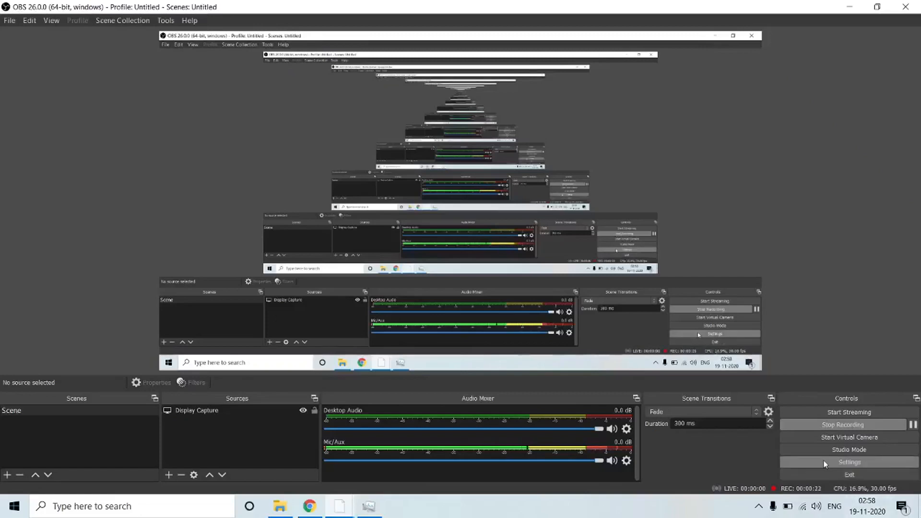
- Switch to the other OBS window and review its streaming CPU usage presets and recording output options in the settings
mouse_move(341, 510)
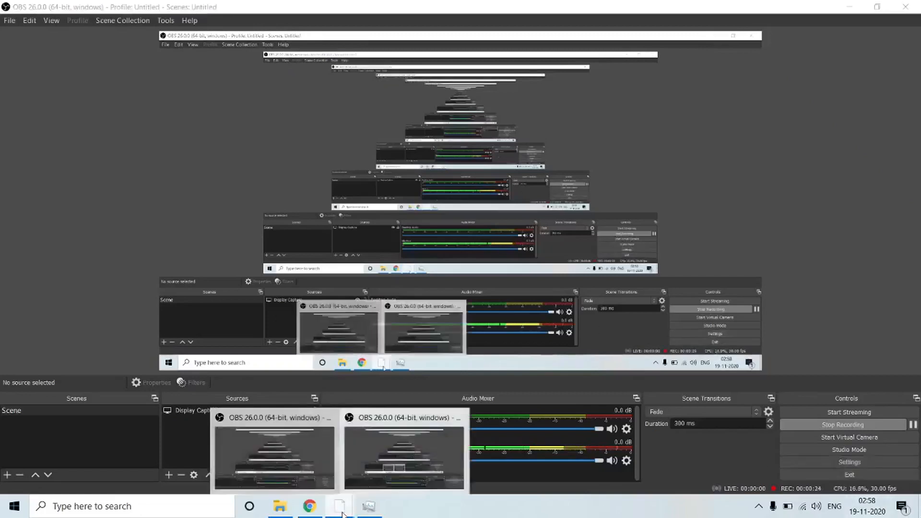
click(278, 483)
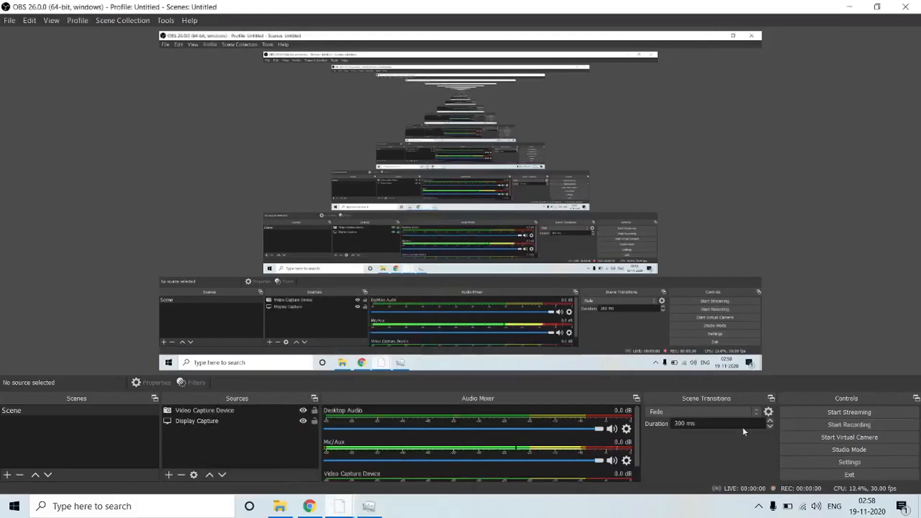
click(829, 459)
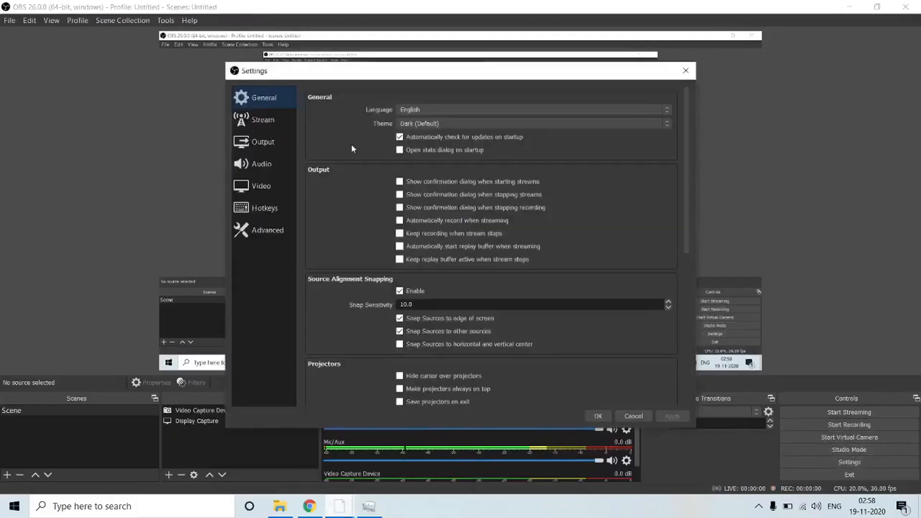
click(268, 141)
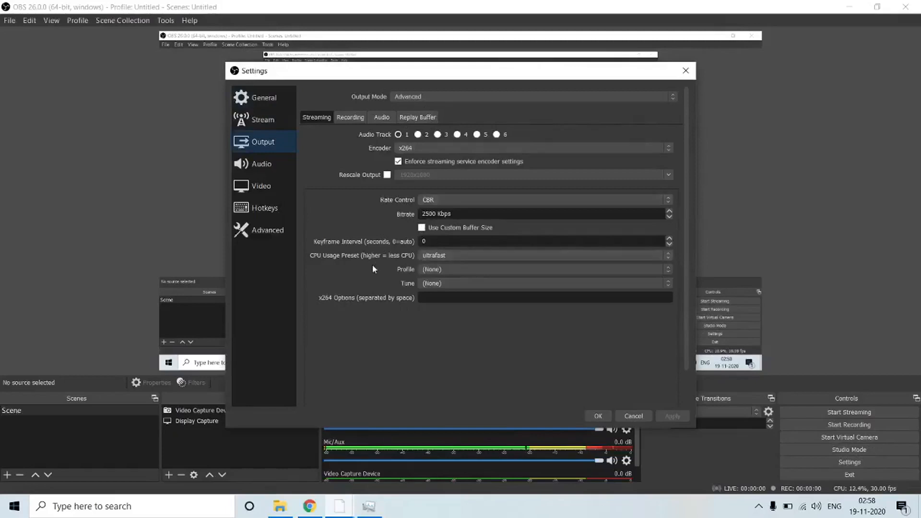
click(442, 256)
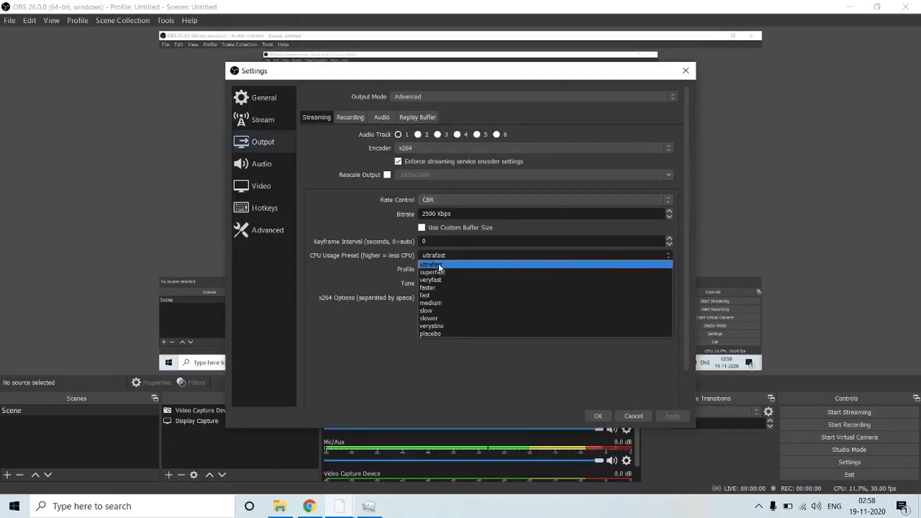
click(352, 117)
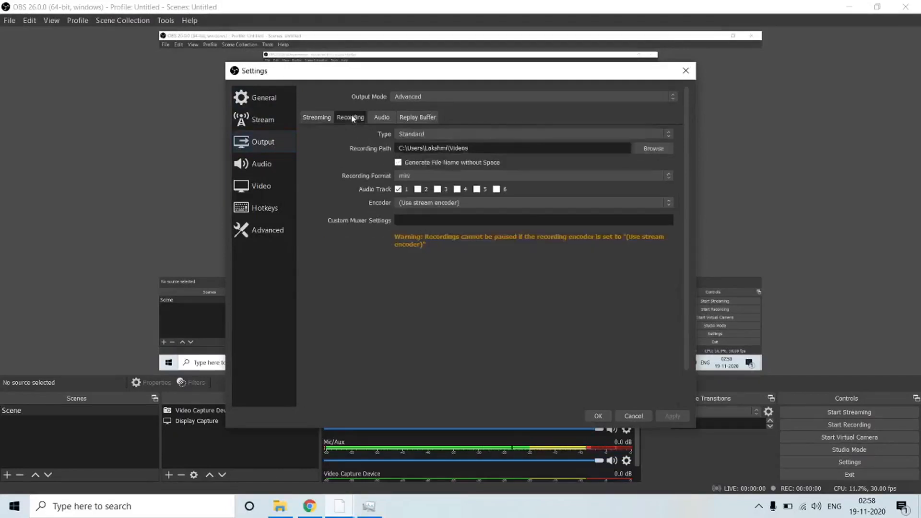
- Choose 30 as the common FPS value in the video settings and check the base canvas resolution options
click(262, 184)
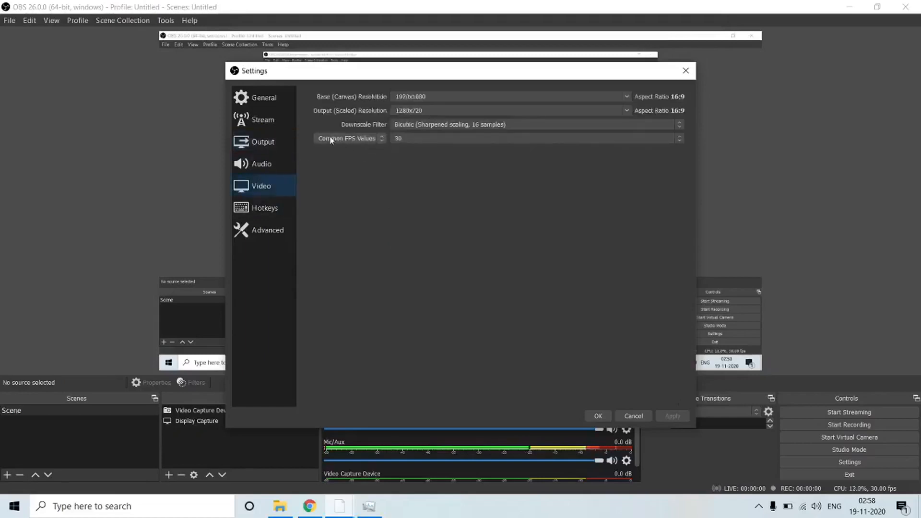
click(410, 138)
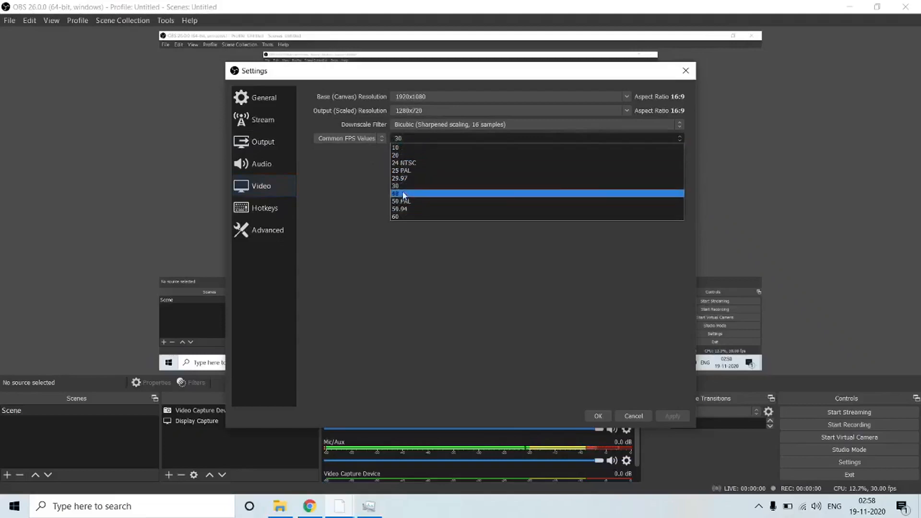
click(402, 187)
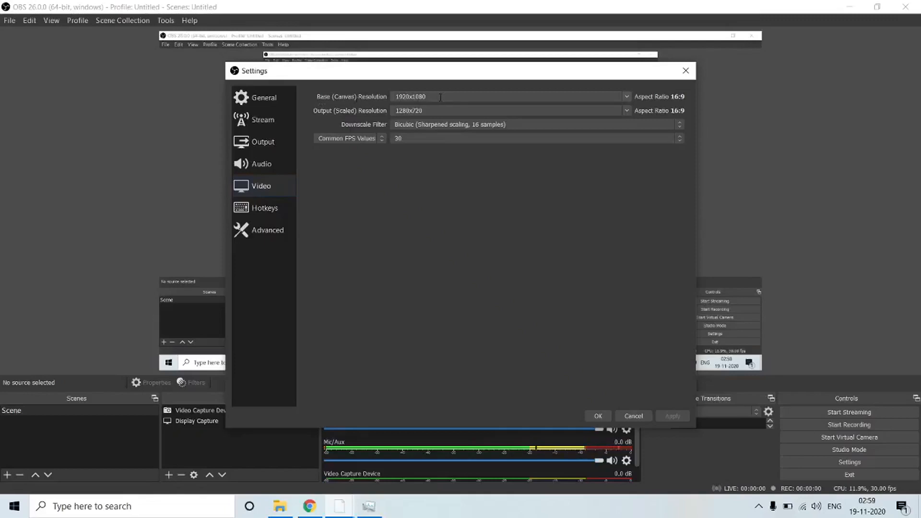
click(627, 96)
click(628, 97)
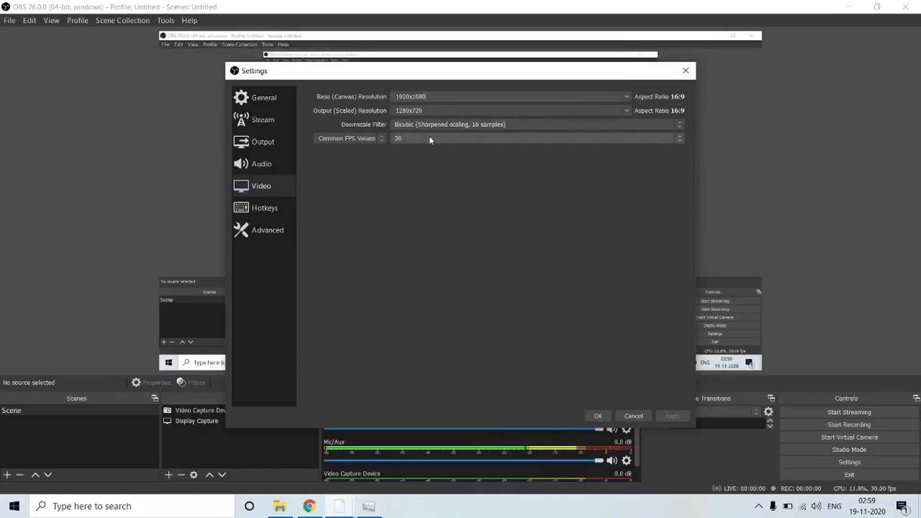
- Look over the audio settings, return to the Output settings and pick the output mode
click(253, 163)
click(257, 144)
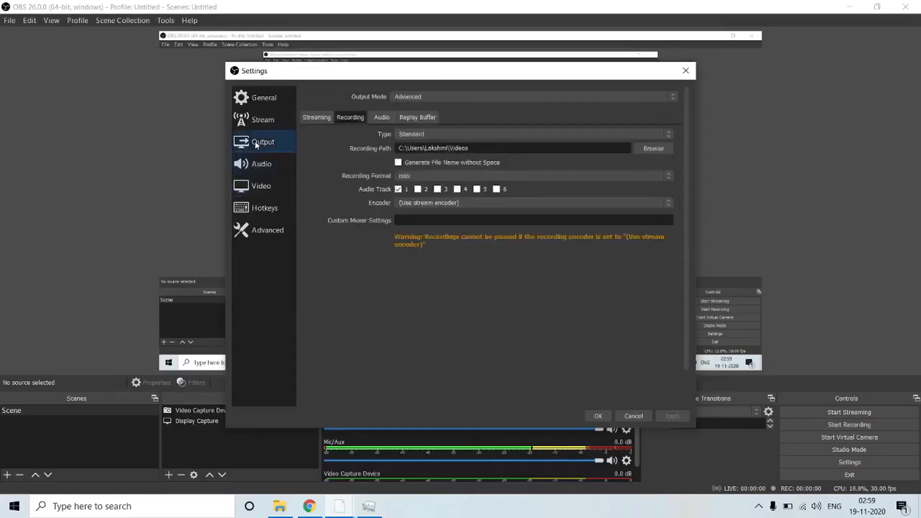
click(406, 97)
click(408, 106)
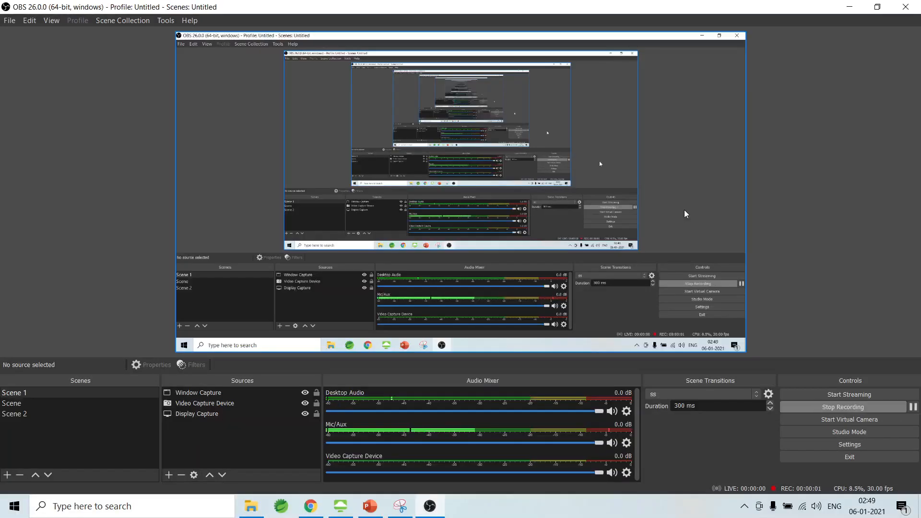
- Open the Automatic Scene Switcher, choose to switch to a scene when no window matches, and close it
click(163, 19)
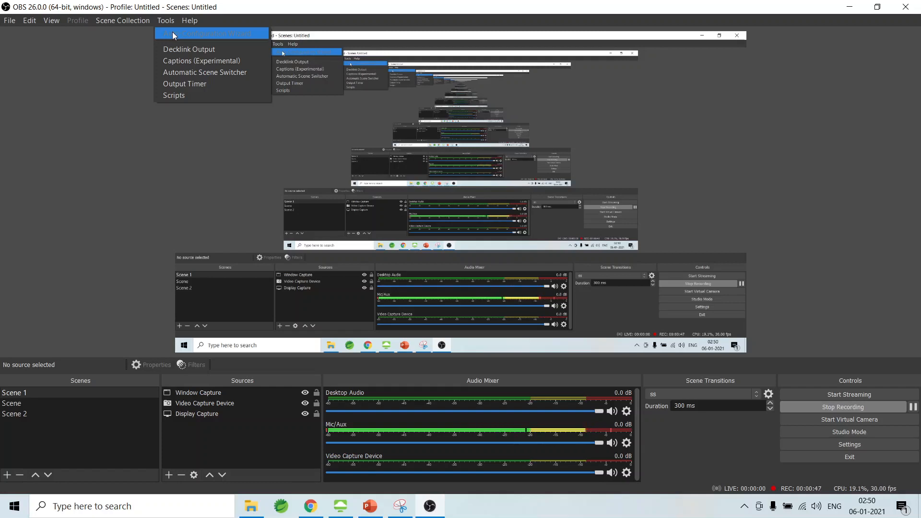
click(203, 73)
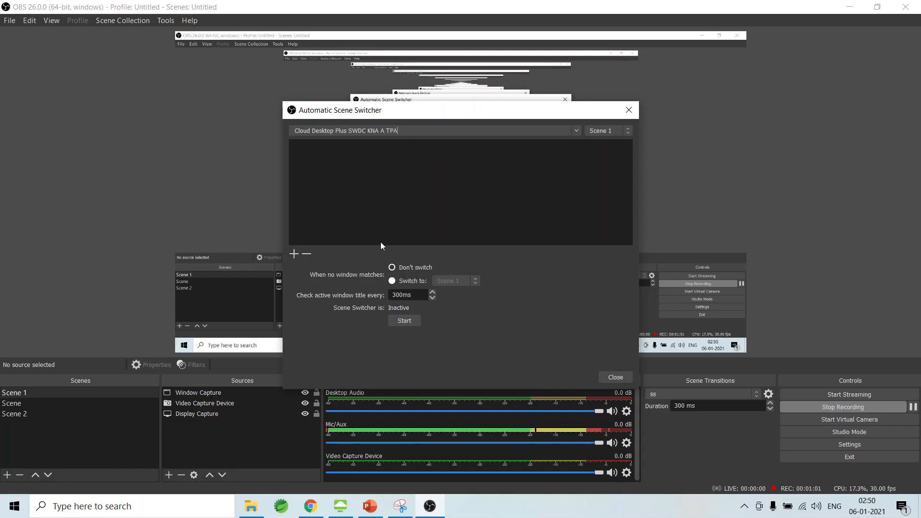
click(392, 282)
click(627, 111)
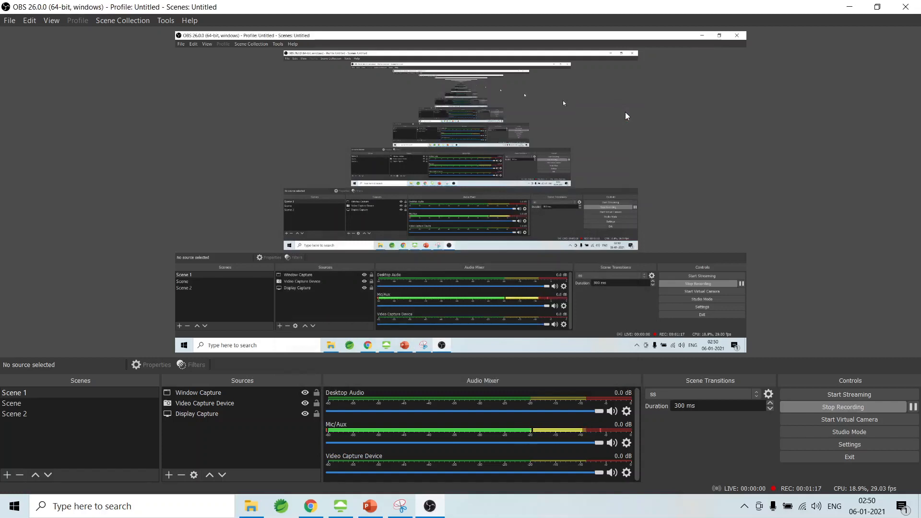